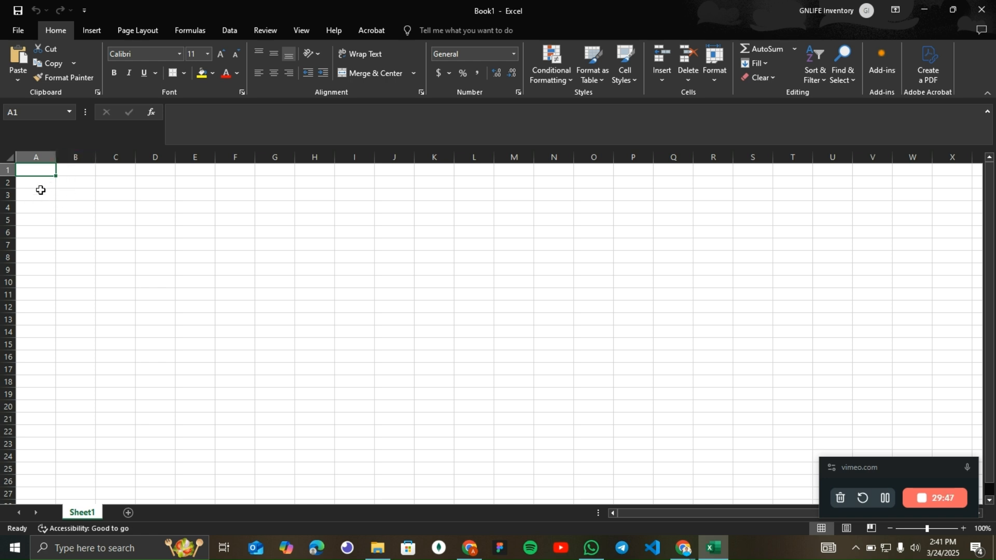
click(37, 182)
click(37, 171)
click(39, 186)
click(43, 209)
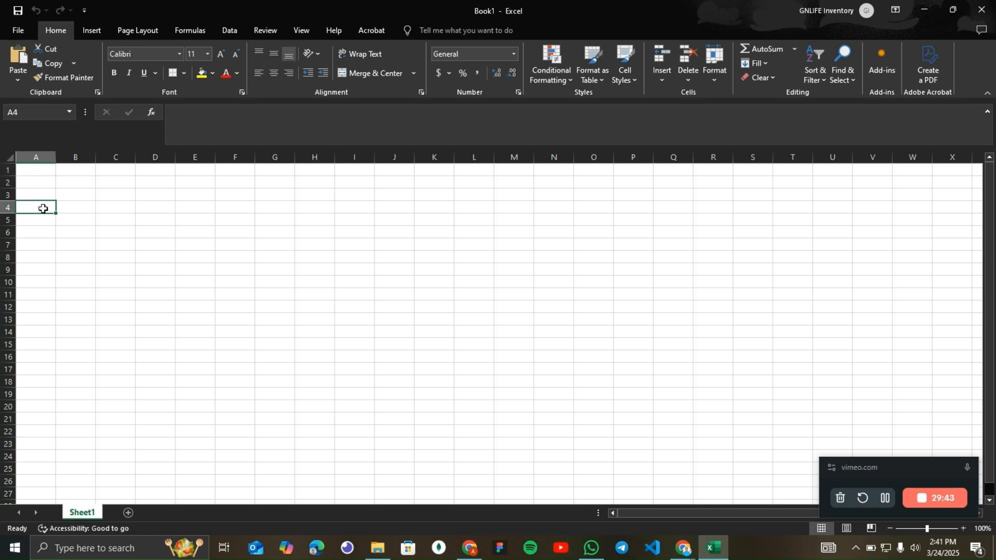
click(40, 231)
click(24, 246)
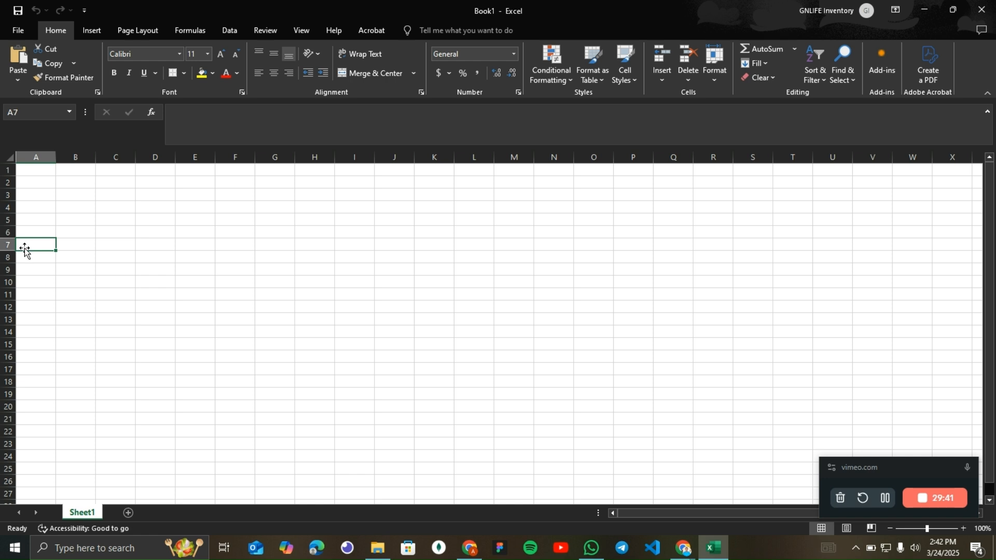
click(26, 257)
click(35, 282)
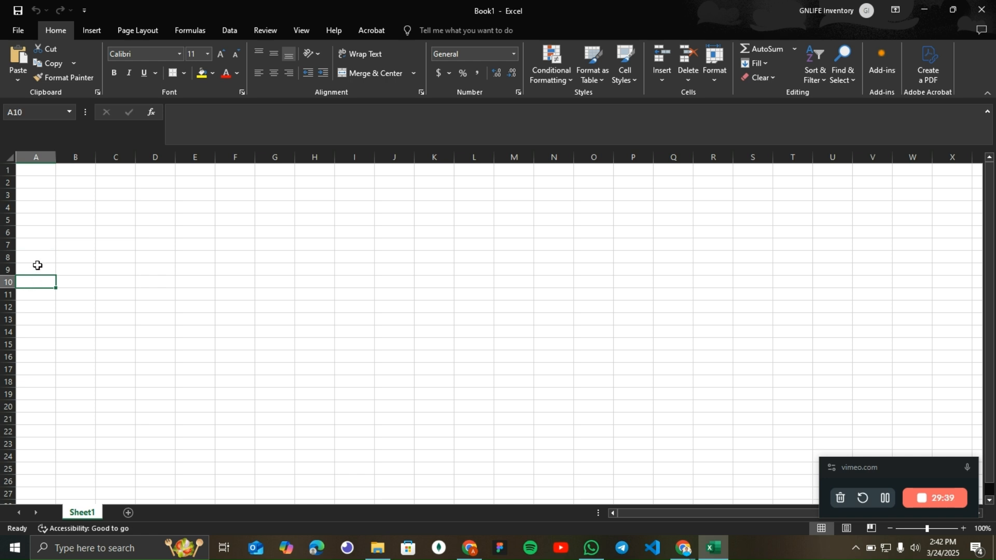
click(37, 266)
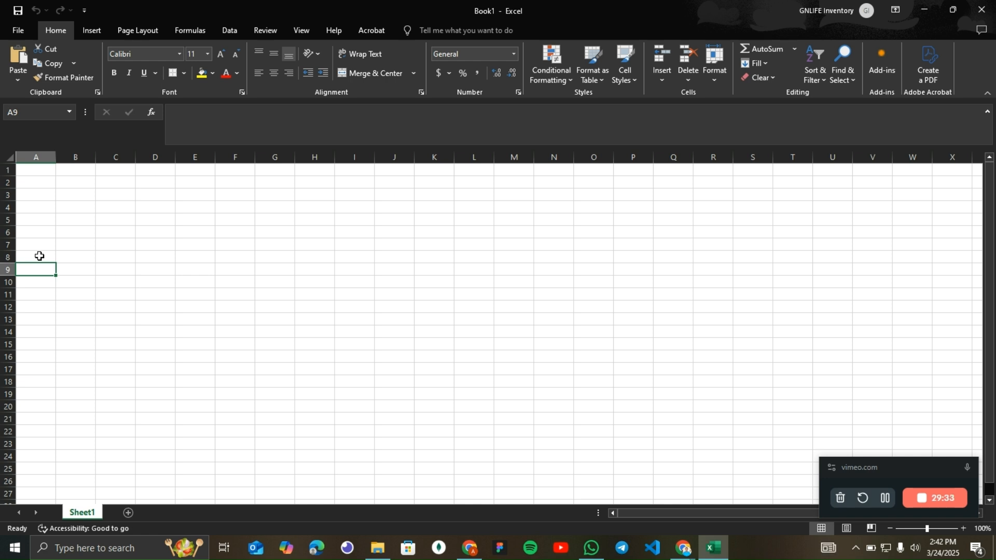
Switch to Chrome and examine the expanded products array in the dummyjson.com JSON response
click(481, 558)
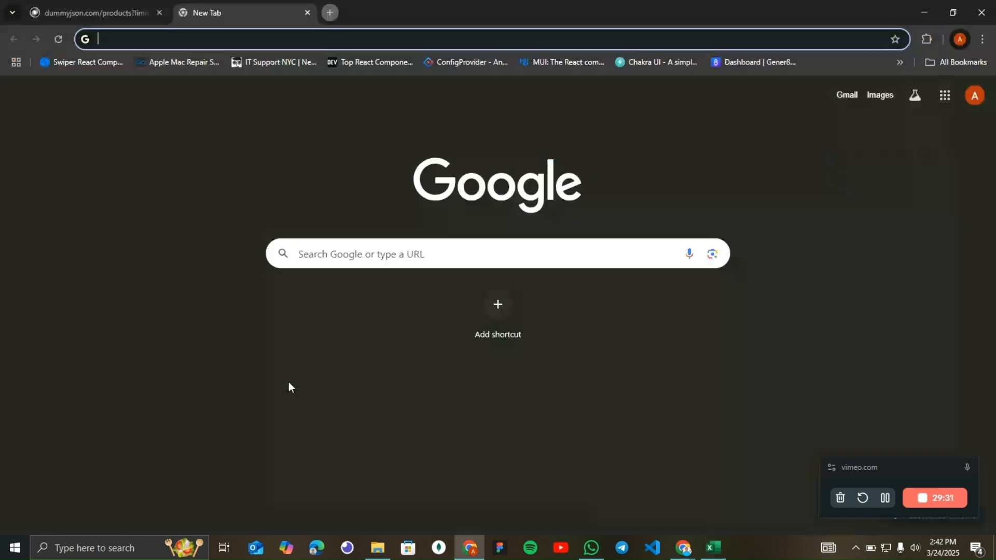
click(127, 12)
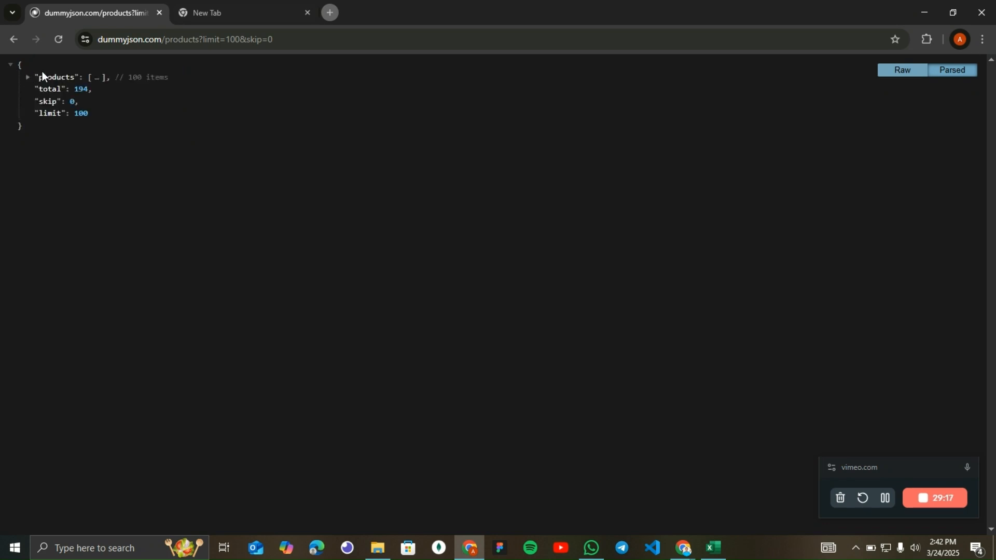
click(25, 77)
scroll(133, 222, down, 5)
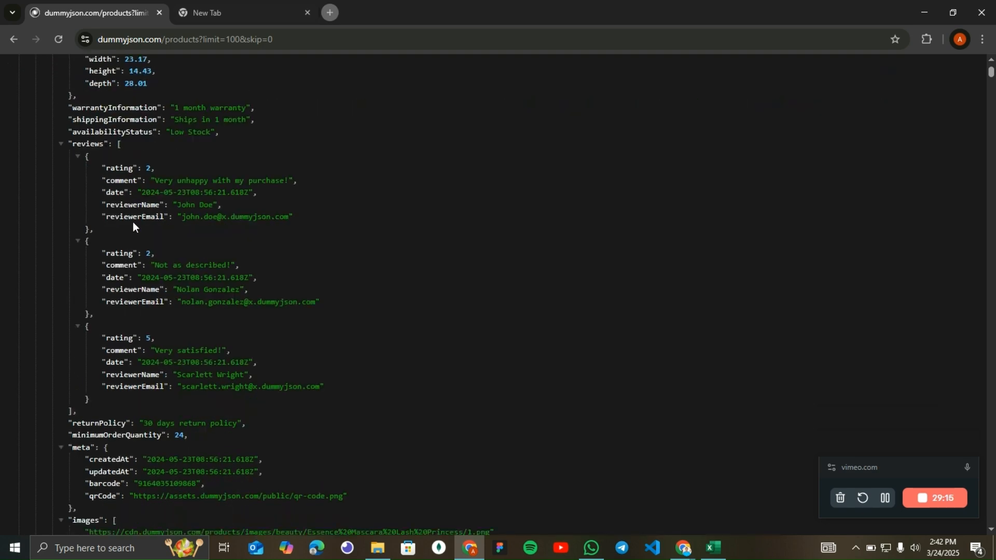
scroll(132, 222, up, 5)
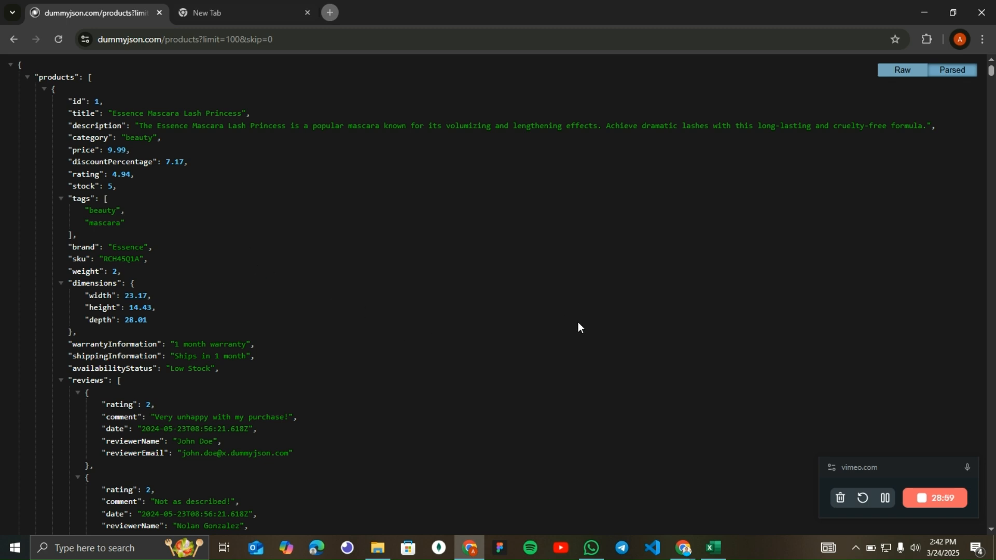
Copy the address of the dummyjson.com products page and return to cell B6 of the blank Excel workbook
click(282, 39)
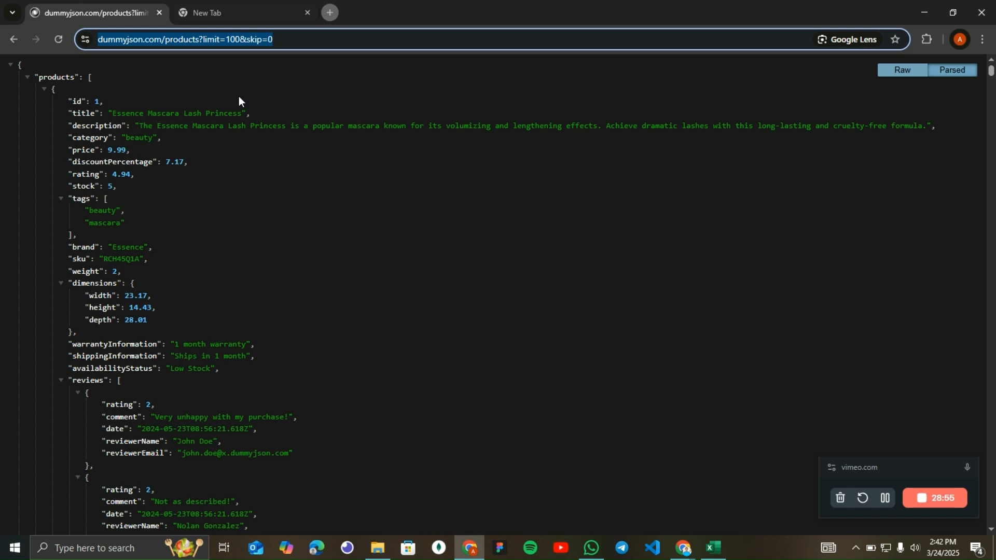
click(379, 290)
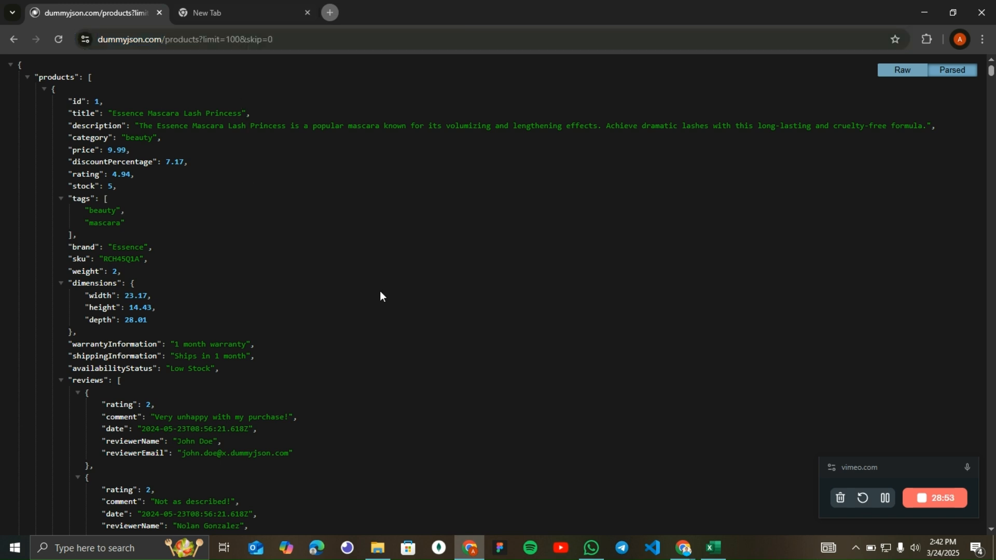
click(715, 547)
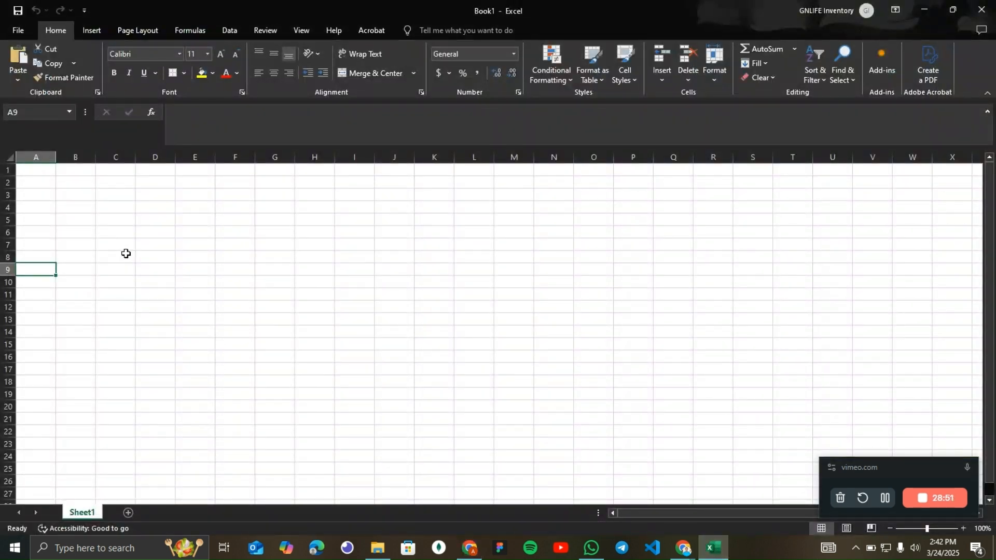
click(73, 229)
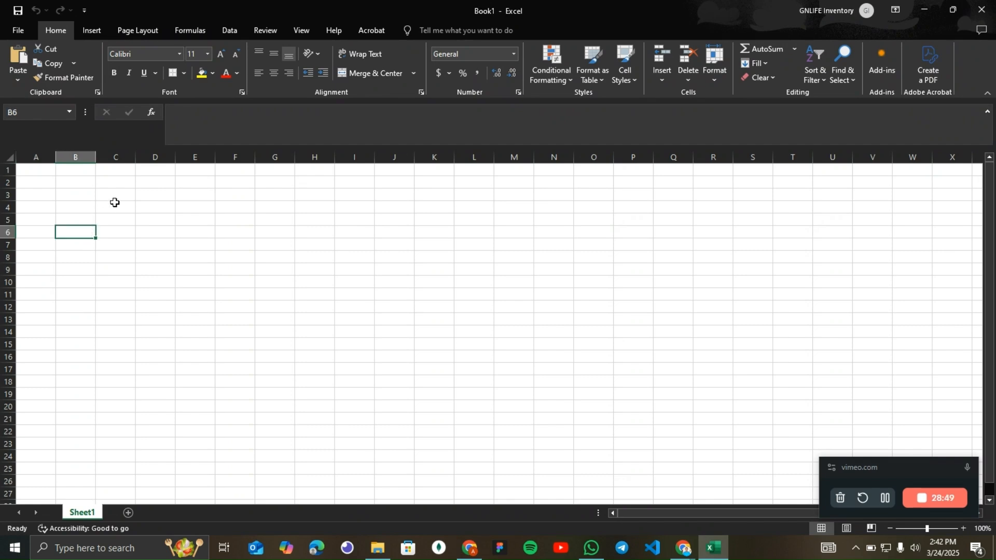
click(229, 30)
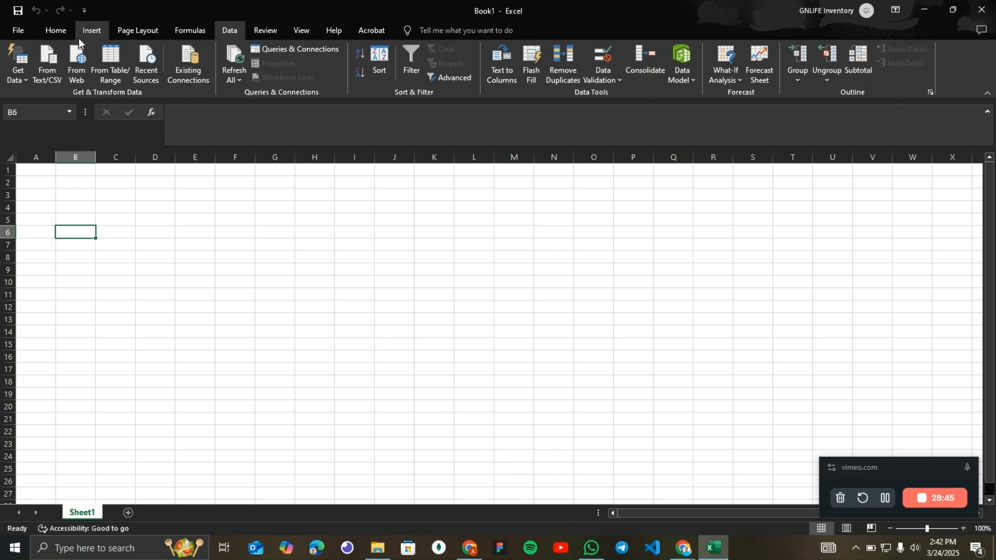
click(80, 63)
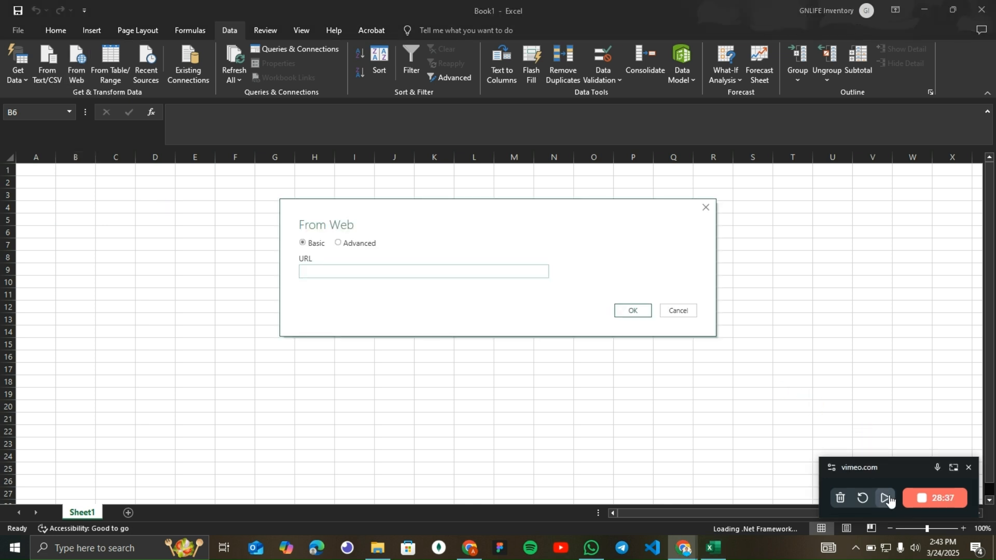
click(396, 275)
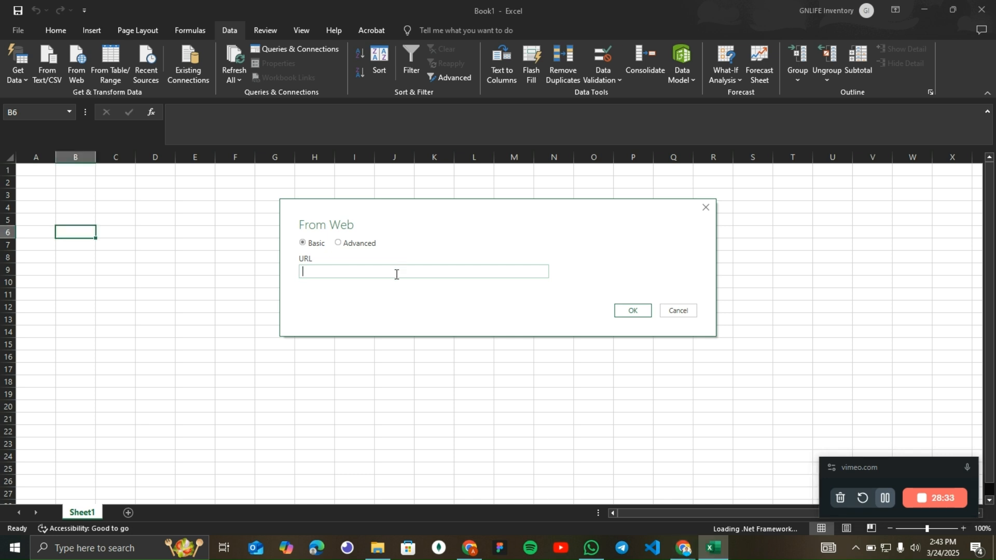
text(https://dummyjson.com/products?limit=100&skip=0)
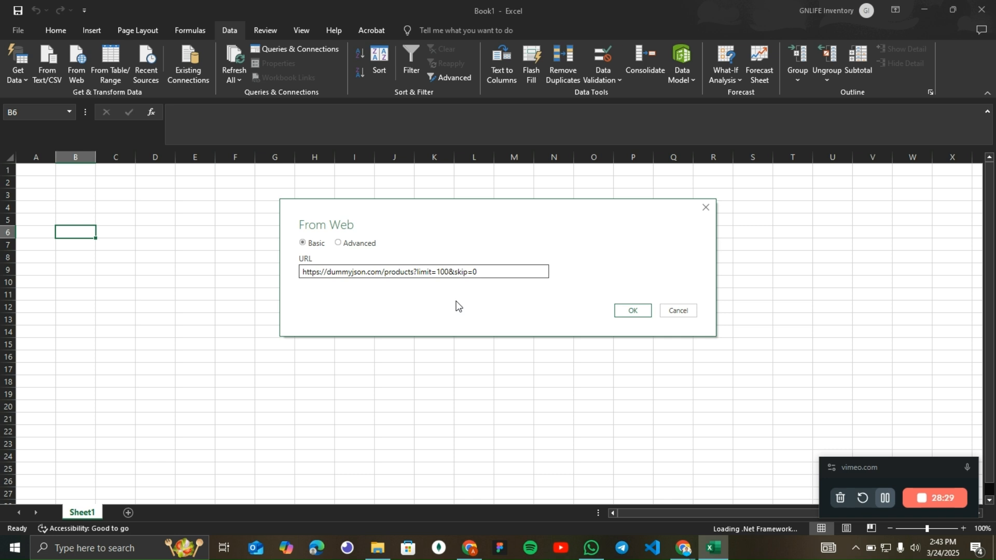
click(627, 311)
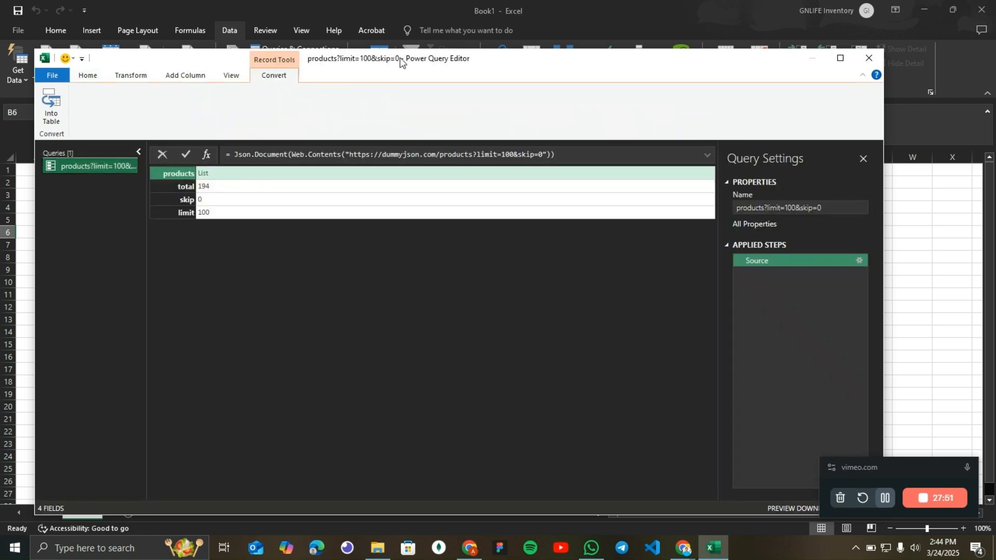
Convert the loaded JSON record into a table in Power Query Editor and inspect its products row
drag(562, 60, 591, 67)
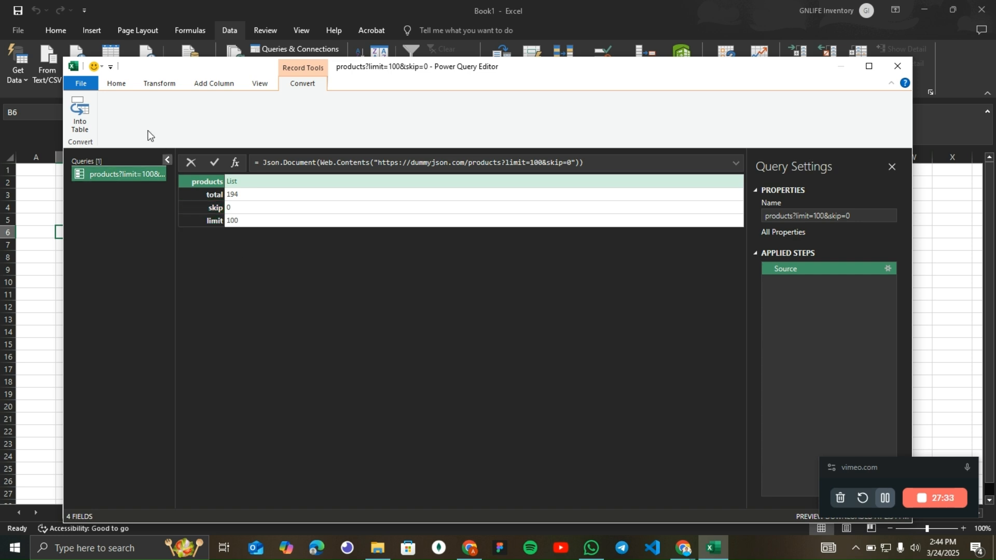
click(79, 113)
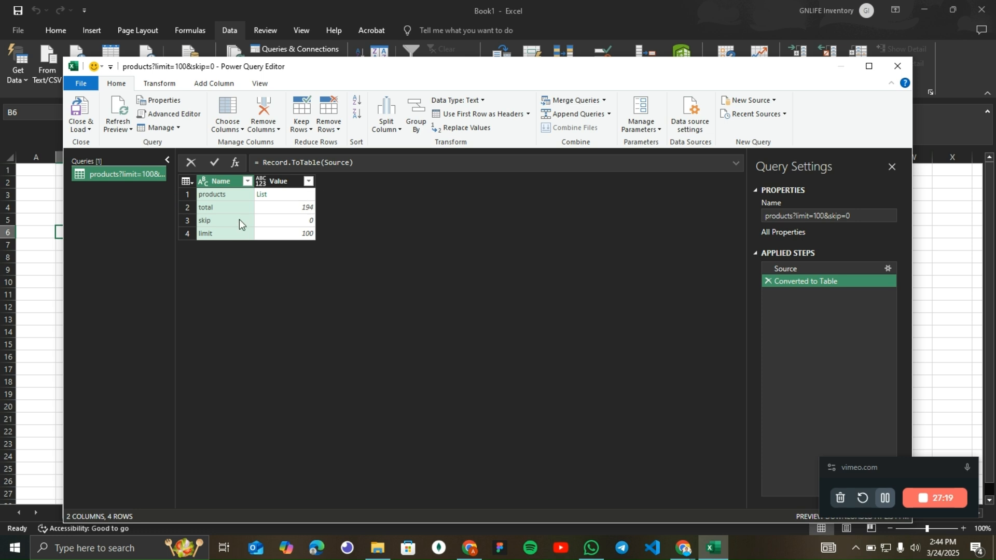
click(220, 193)
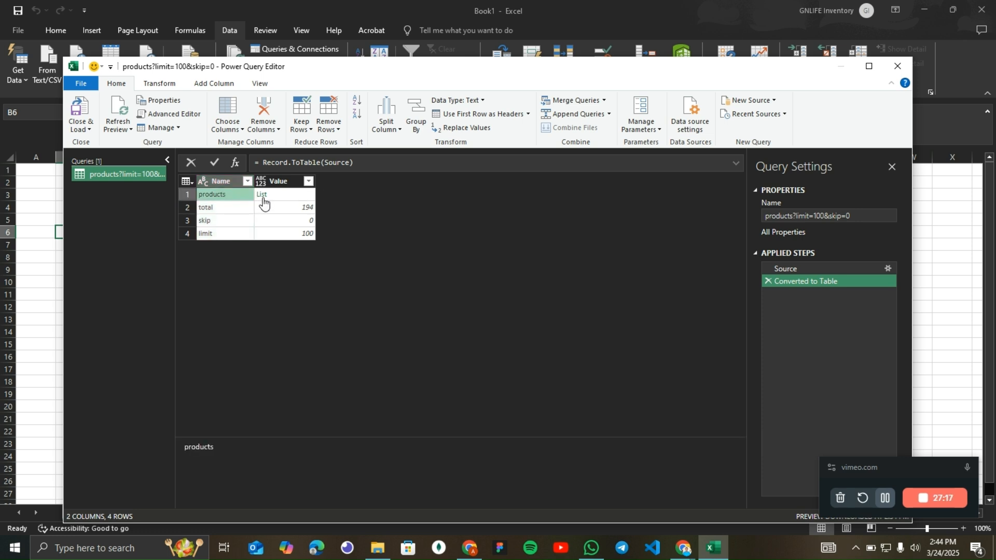
click(269, 196)
click(230, 197)
click(263, 195)
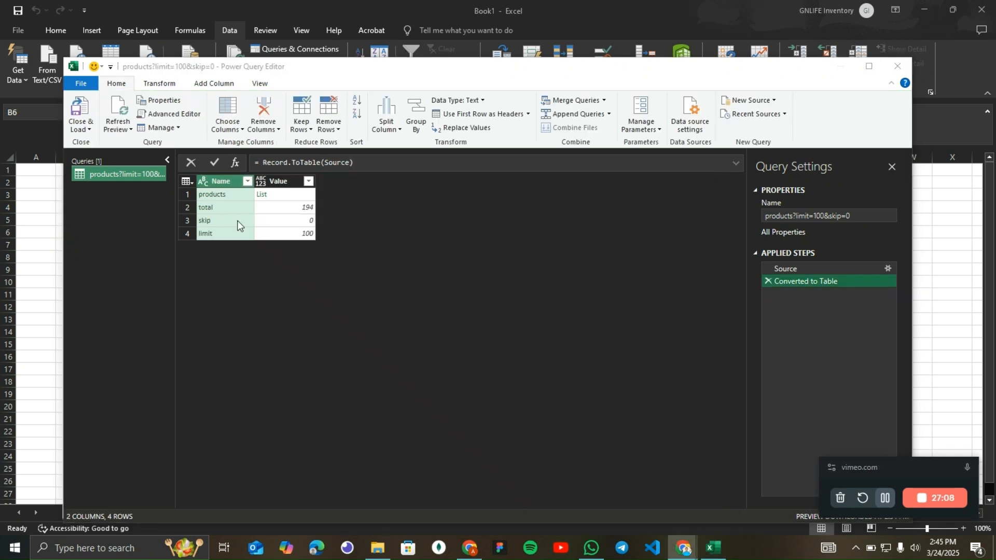
Filter the Name column to keep only the products row
click(248, 181)
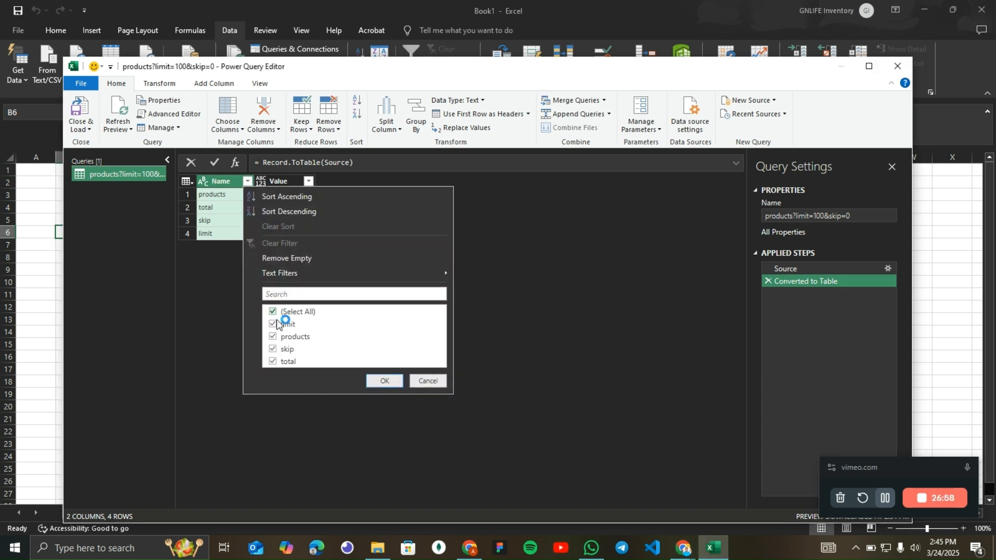
click(275, 313)
click(273, 338)
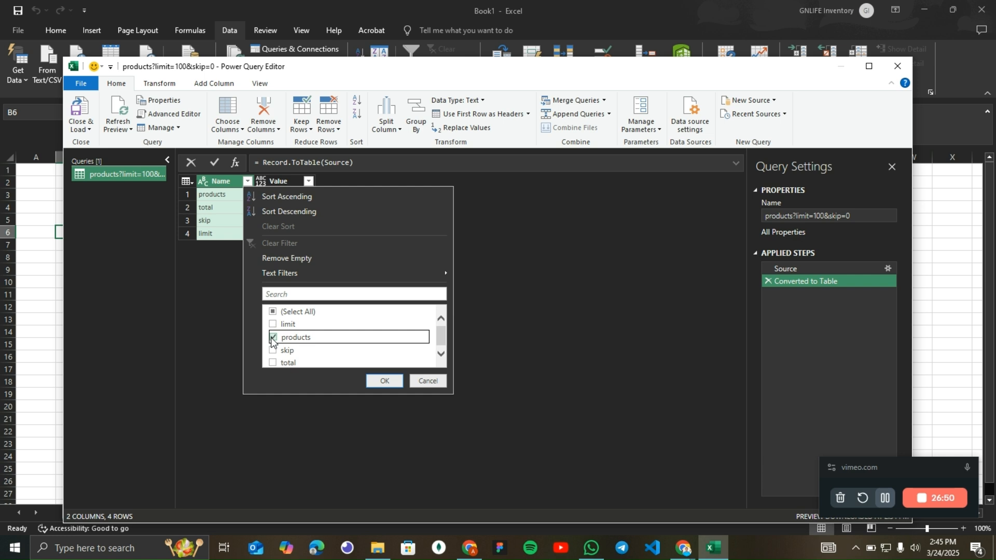
click(385, 380)
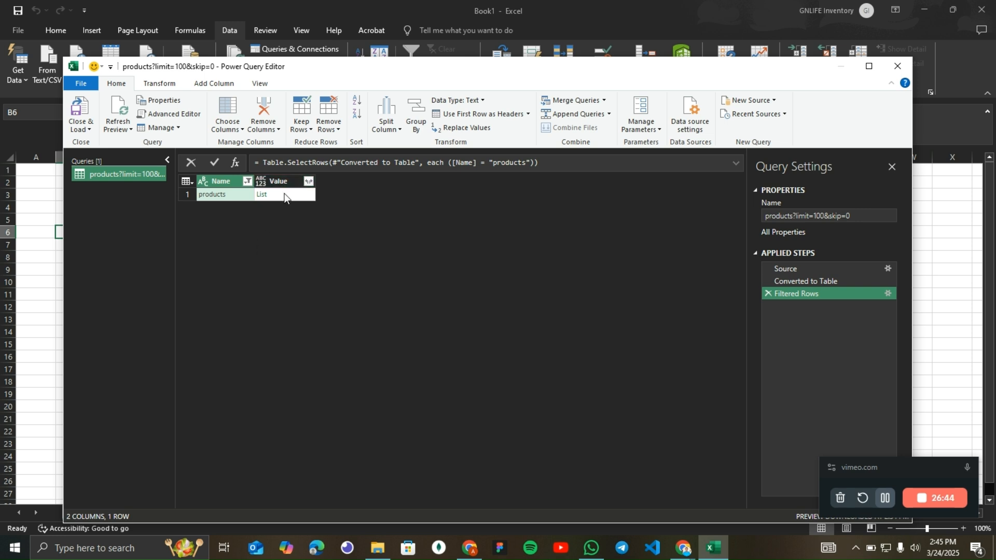
Expand the list in the Value column to new rows and look through the resulting product records
click(309, 180)
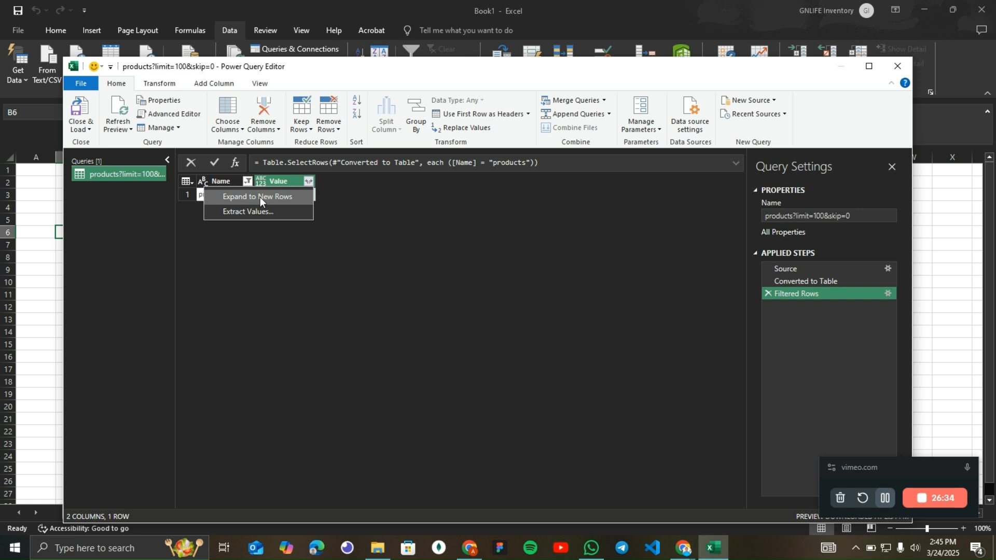
click(280, 196)
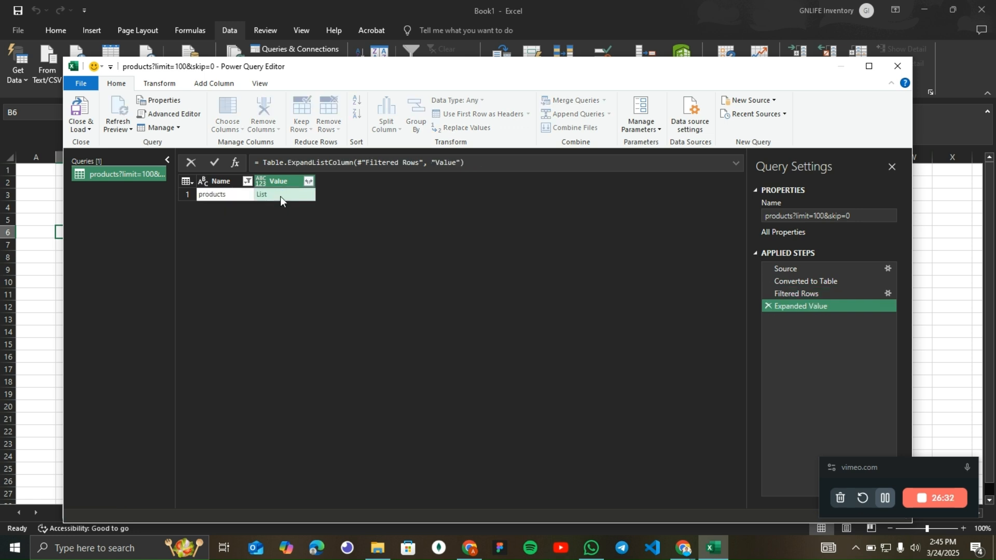
scroll(276, 289, down, 6)
scroll(276, 289, down, 17)
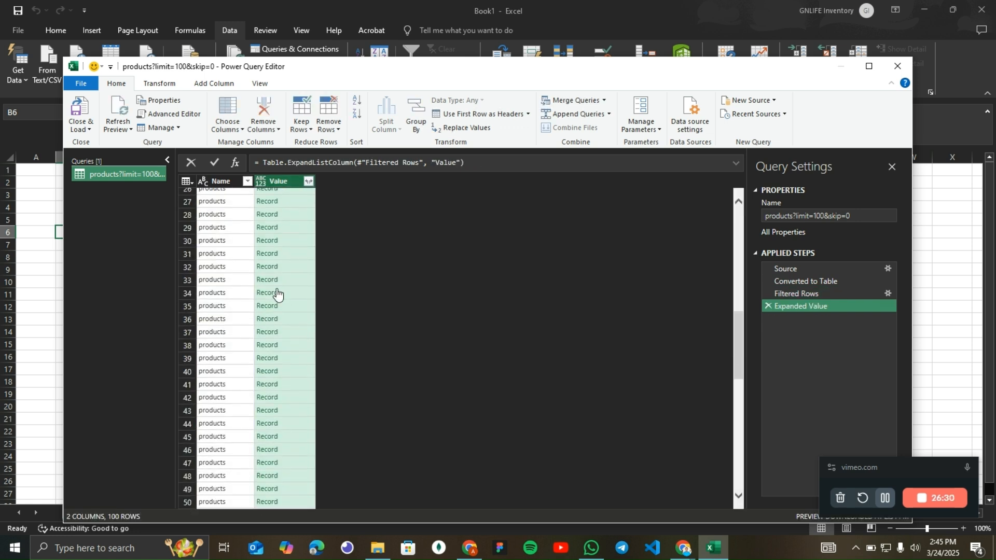
scroll(276, 288, up, 20)
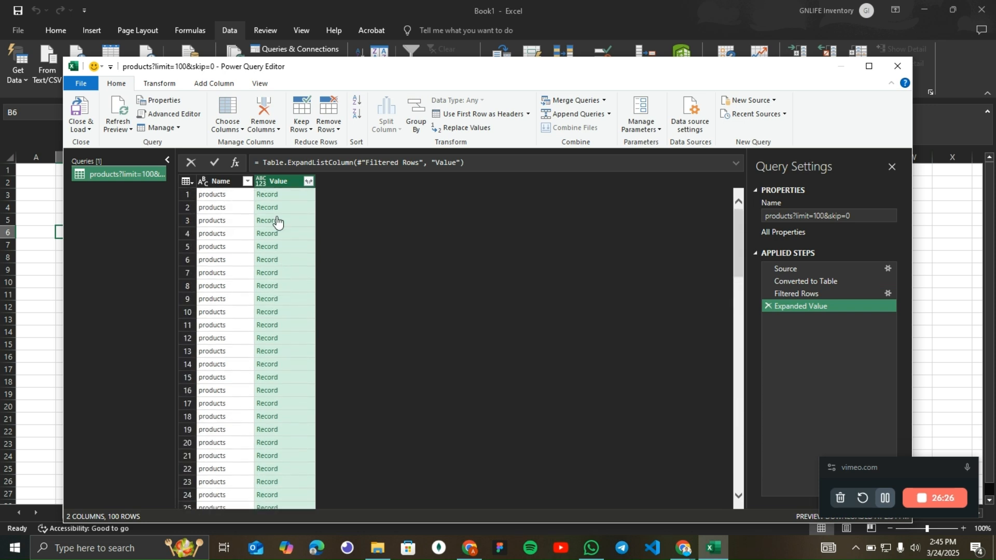
scroll(258, 265, down, 17)
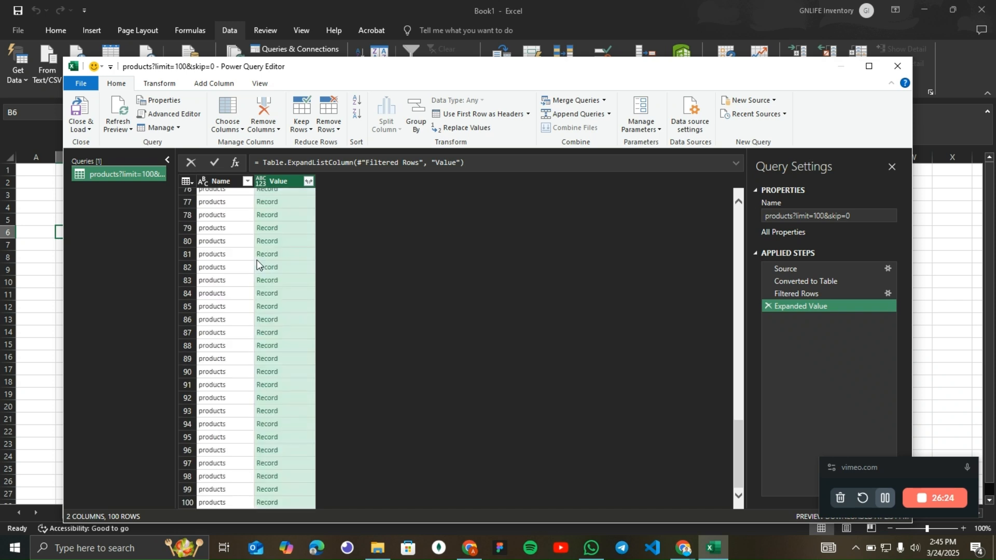
scroll(258, 265, up, 3)
scroll(257, 265, up, 14)
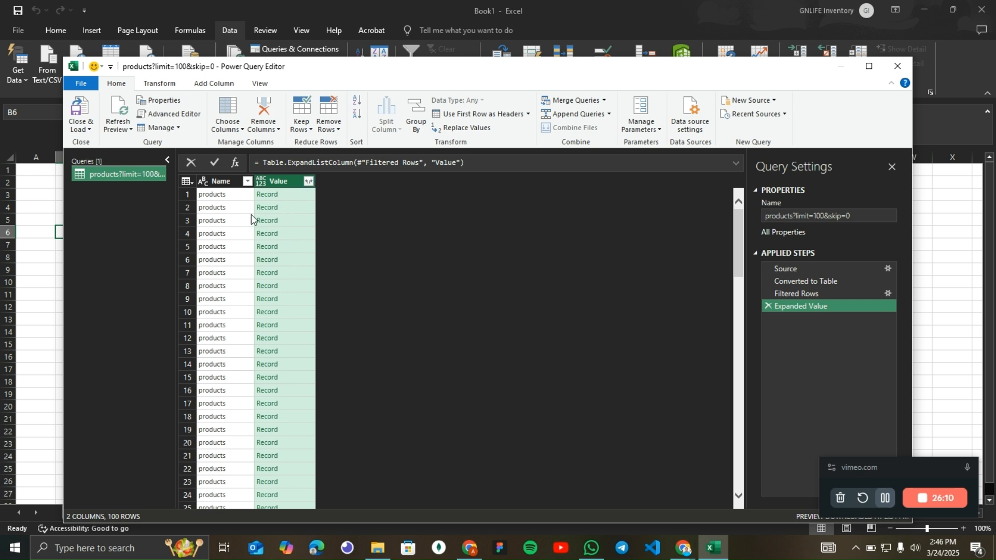
Expand the Value records into all their fields, keeping the original column name as prefix
click(309, 181)
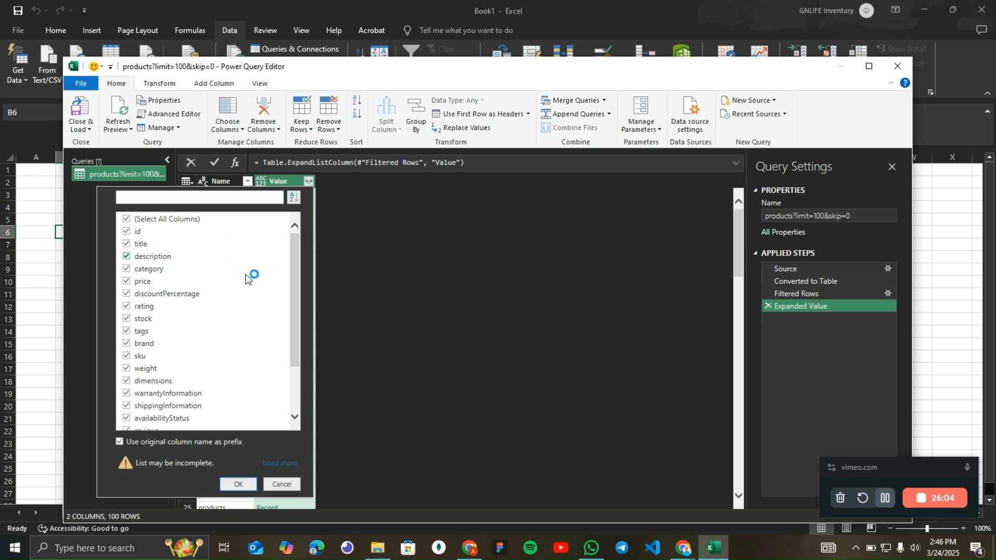
scroll(145, 275, down, 2)
scroll(146, 276, up, 2)
scroll(146, 275, down, 1)
scroll(141, 243, up, 1)
scroll(130, 303, down, 2)
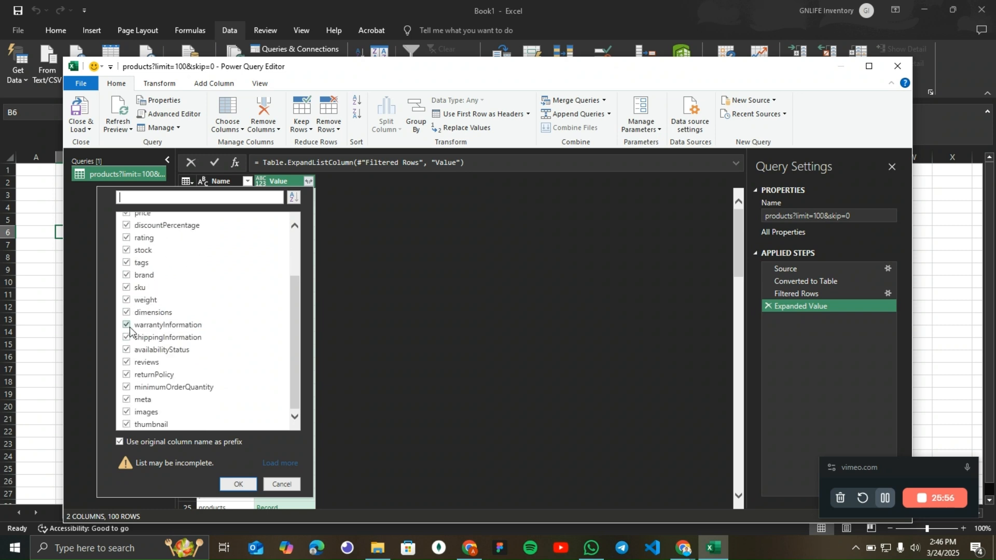
scroll(130, 329, up, 2)
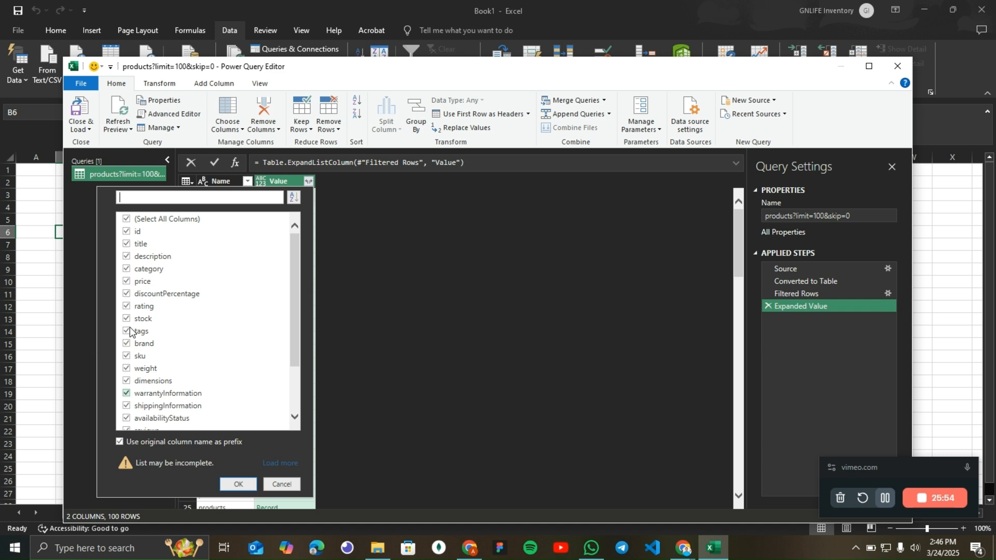
scroll(130, 330, down, 2)
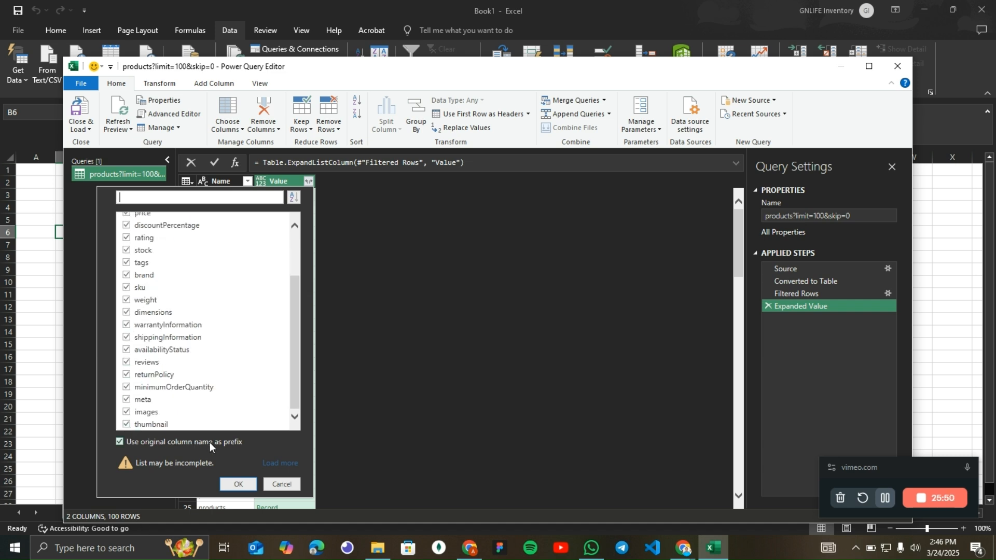
click(239, 486)
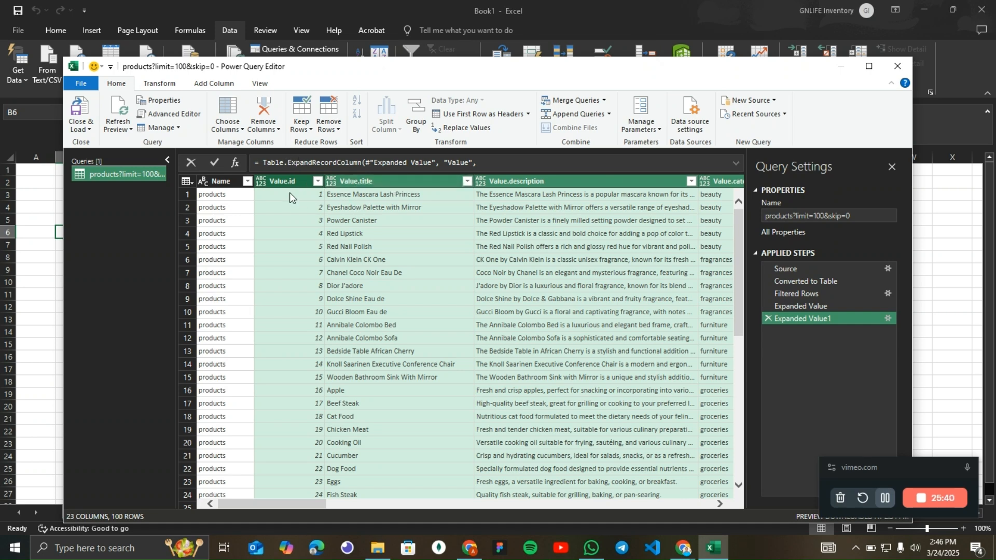
Remove the last expansion step and expand the Value records again into all fields without the original column name as prefix
click(795, 306)
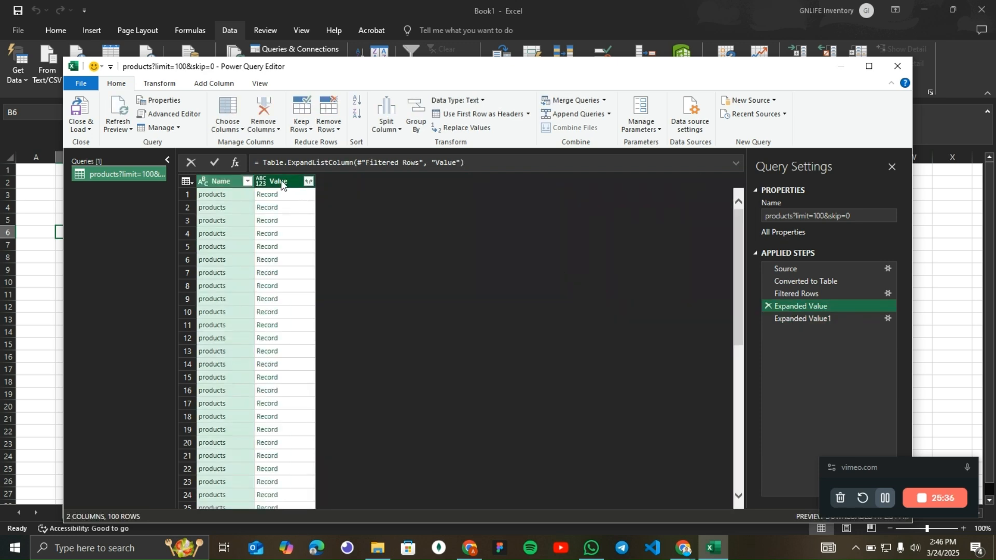
click(789, 320)
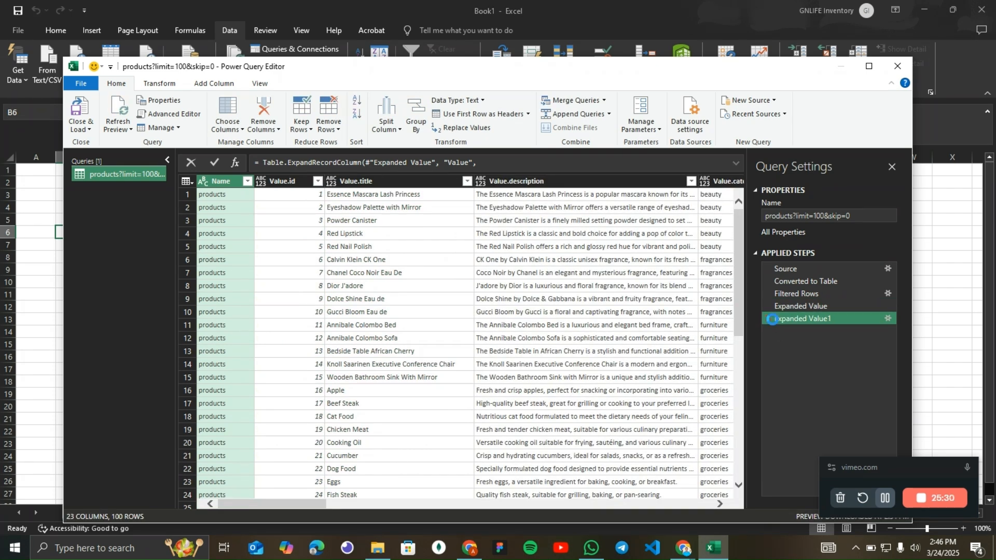
click(772, 319)
click(309, 181)
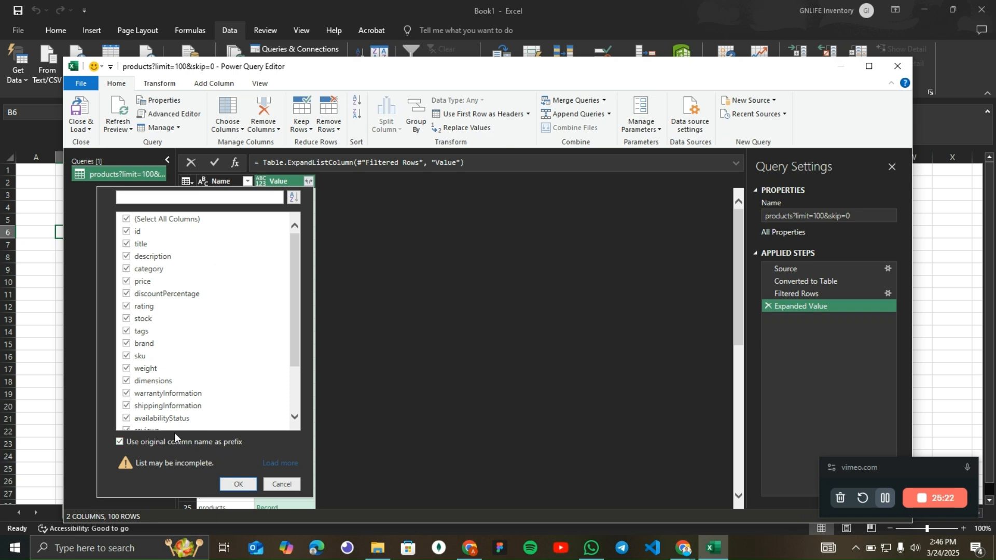
click(161, 439)
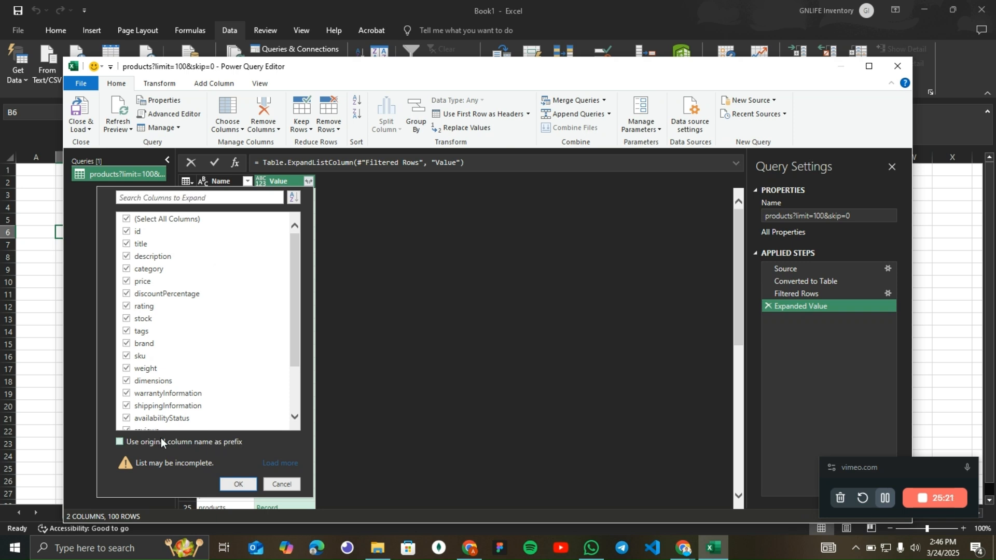
click(236, 484)
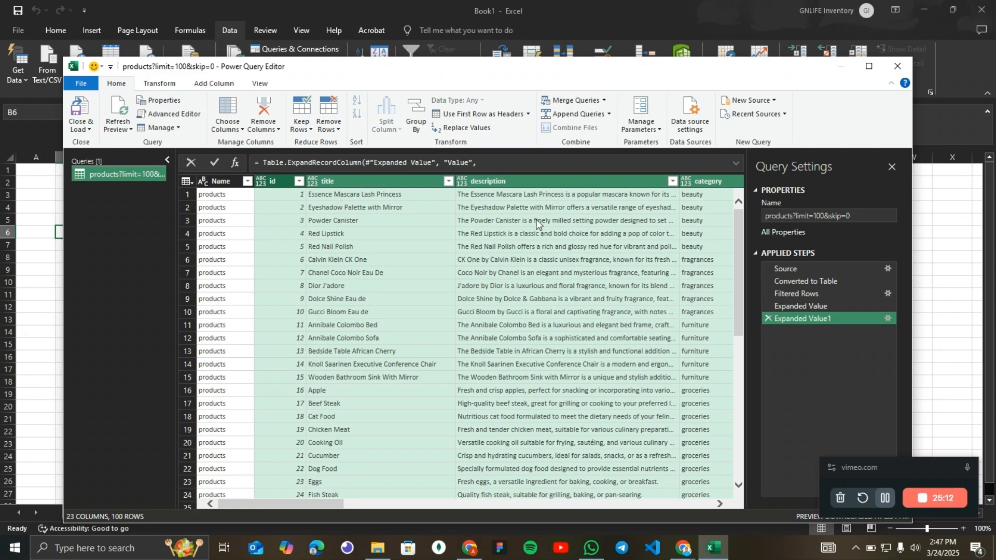
Look through the expanded product rows and remove the Name column from the query
scroll(366, 319, down, 7)
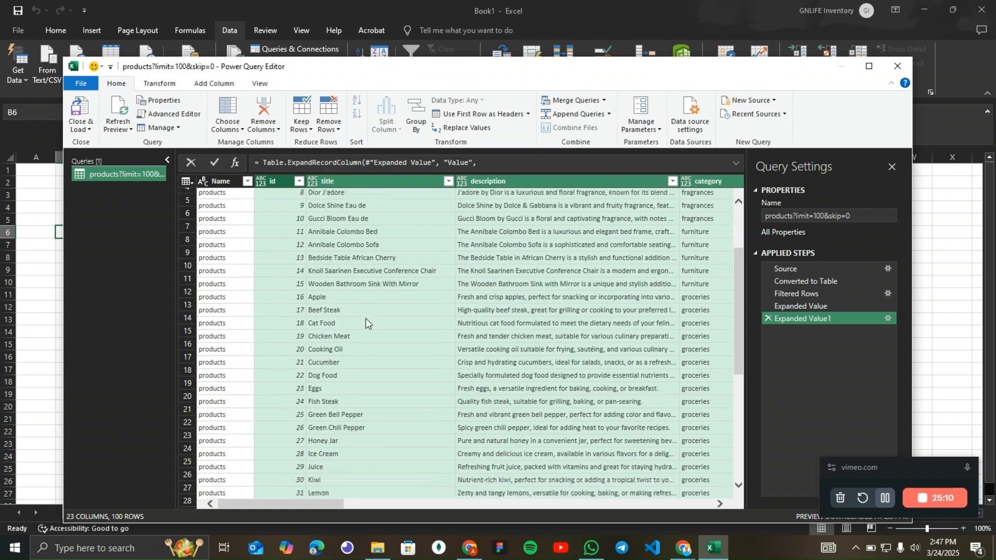
scroll(366, 322, up, 7)
scroll(366, 318, down, 5)
scroll(365, 318, up, 5)
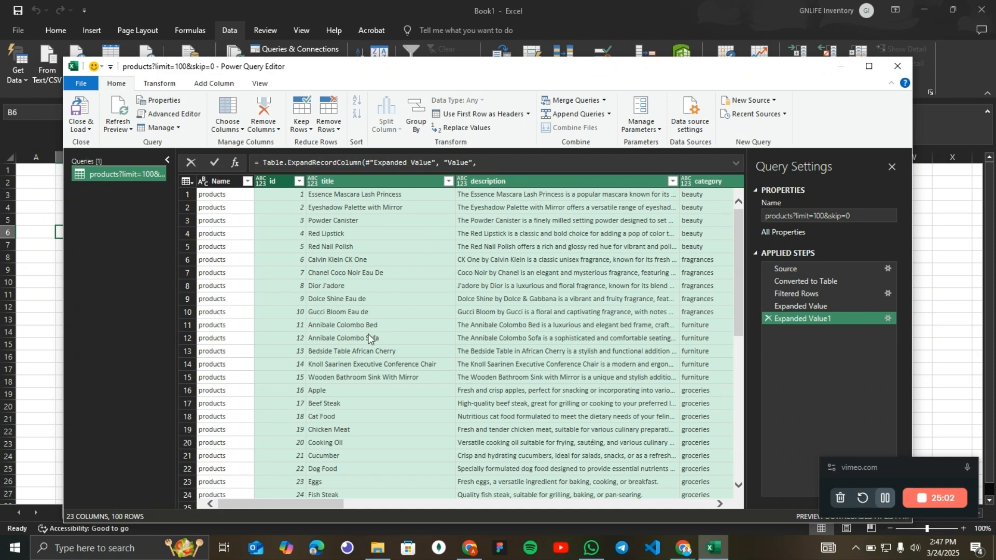
scroll(369, 338, down, 7)
scroll(368, 338, up, 7)
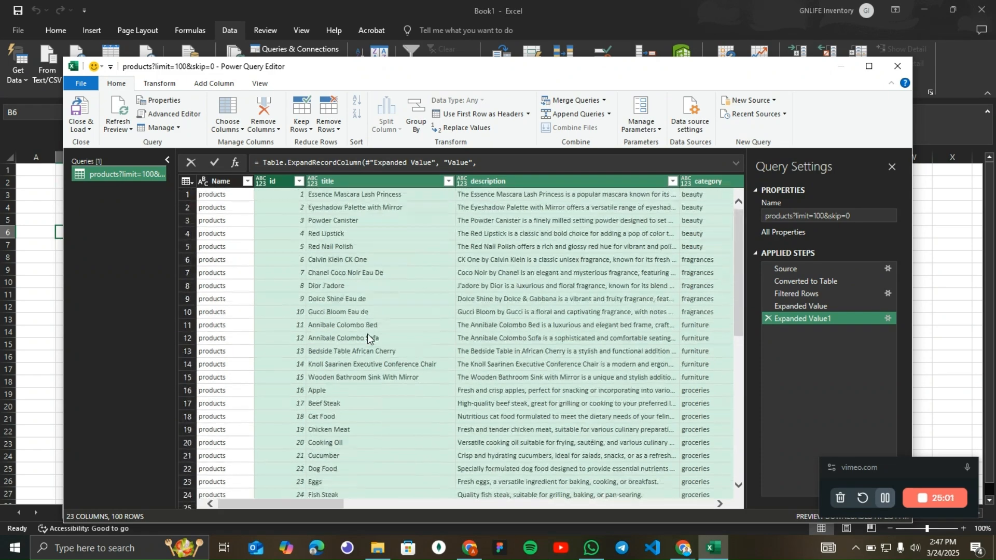
click(225, 180)
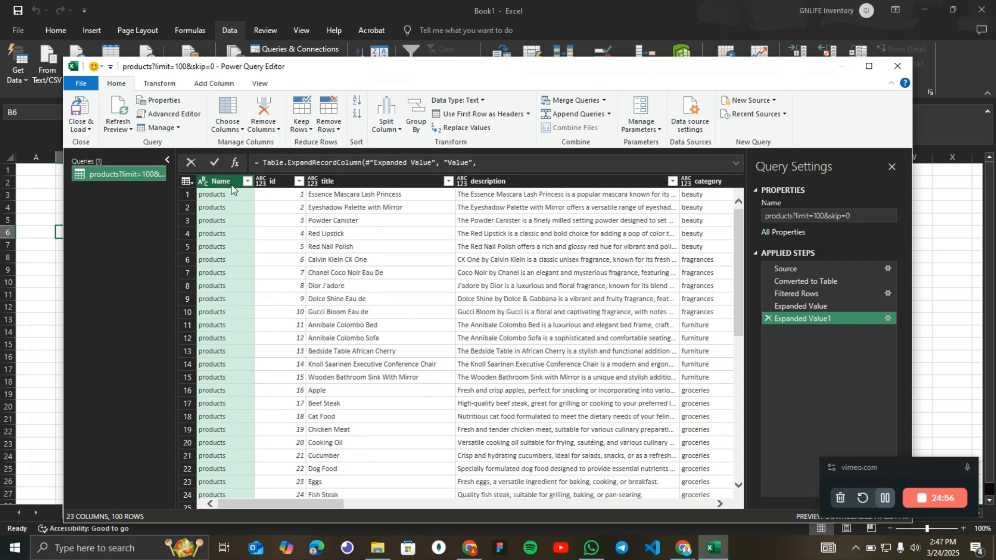
right_click(232, 184)
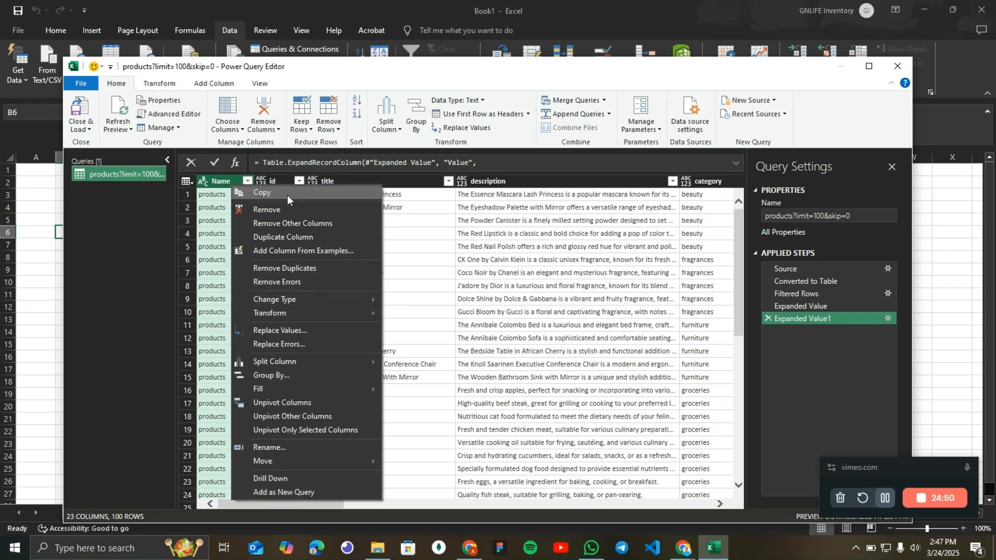
click(289, 209)
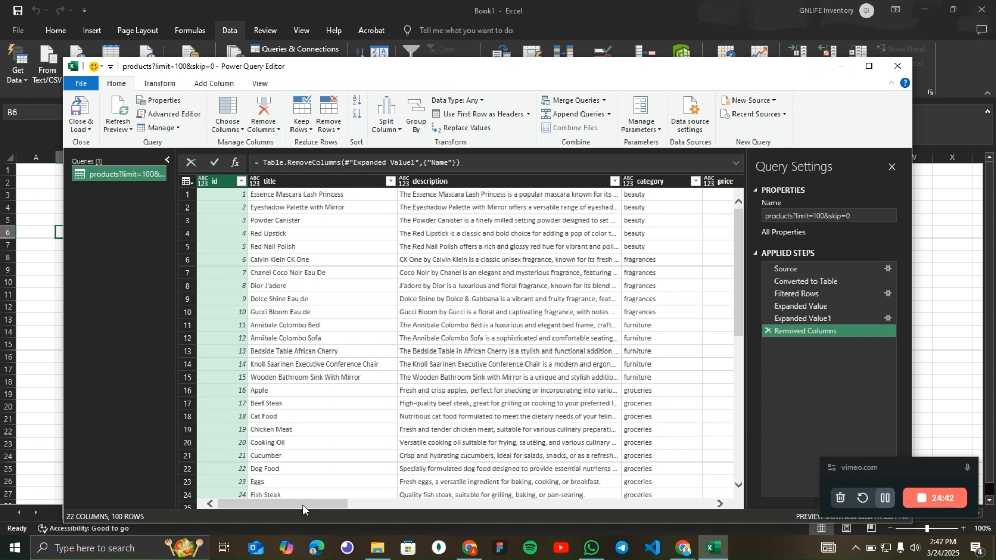
Expand the lists in the tags column to new rows
drag(303, 505, 460, 490)
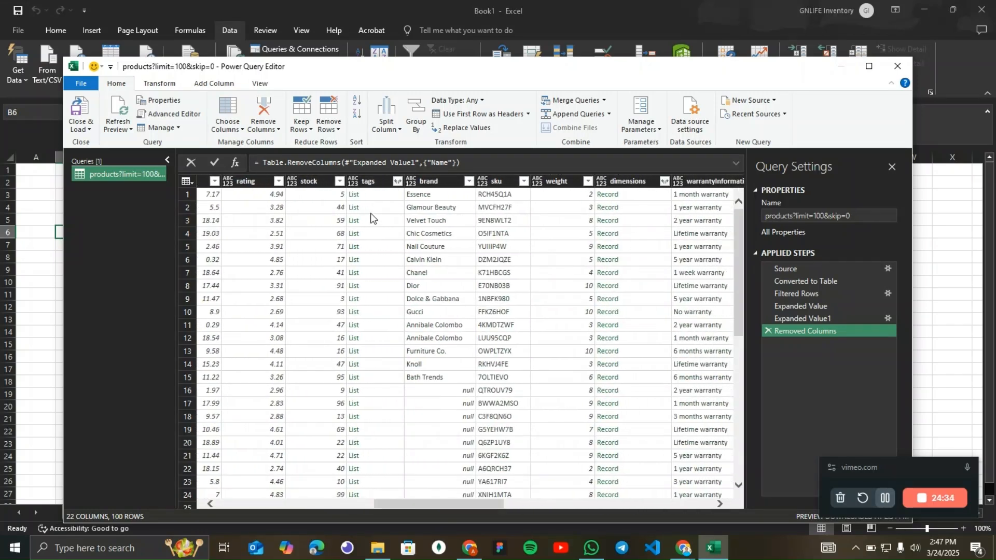
click(398, 181)
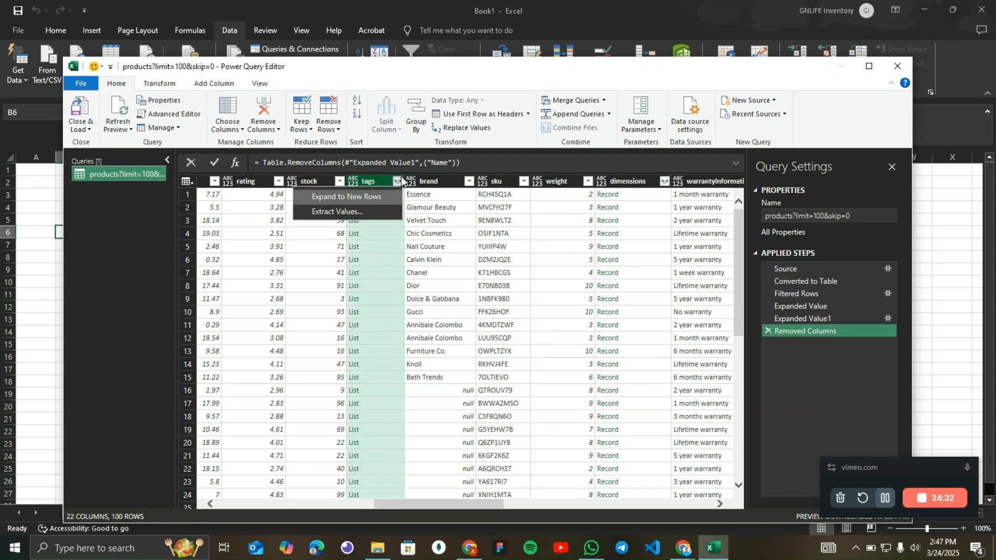
click(364, 196)
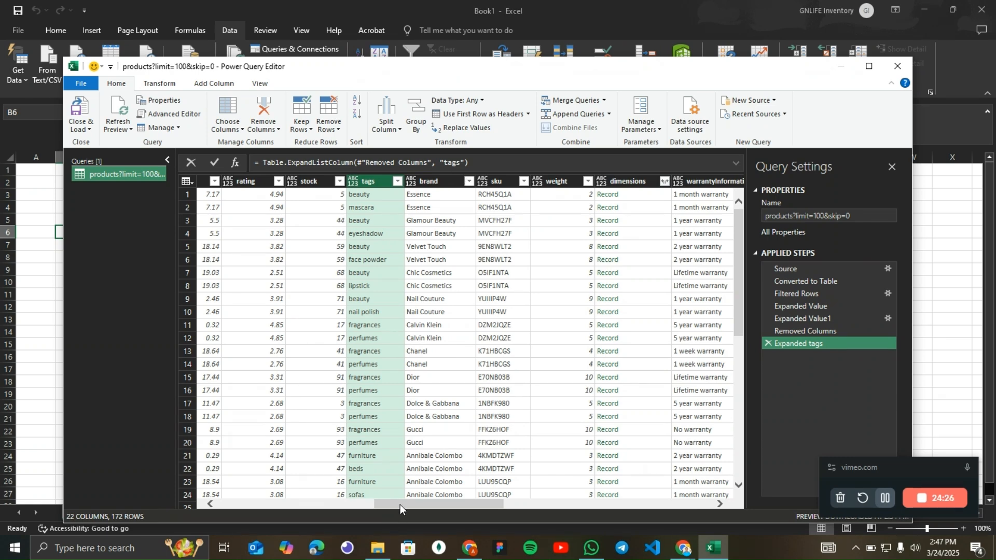
Expand the dimensions records into width, height and depth columns without a column name prefix
drag(399, 504, 444, 498)
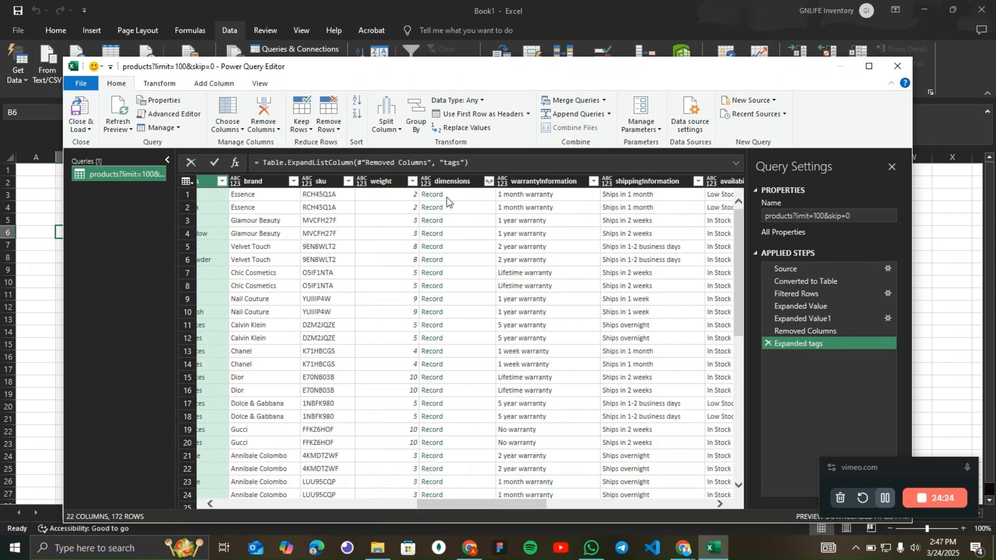
click(488, 181)
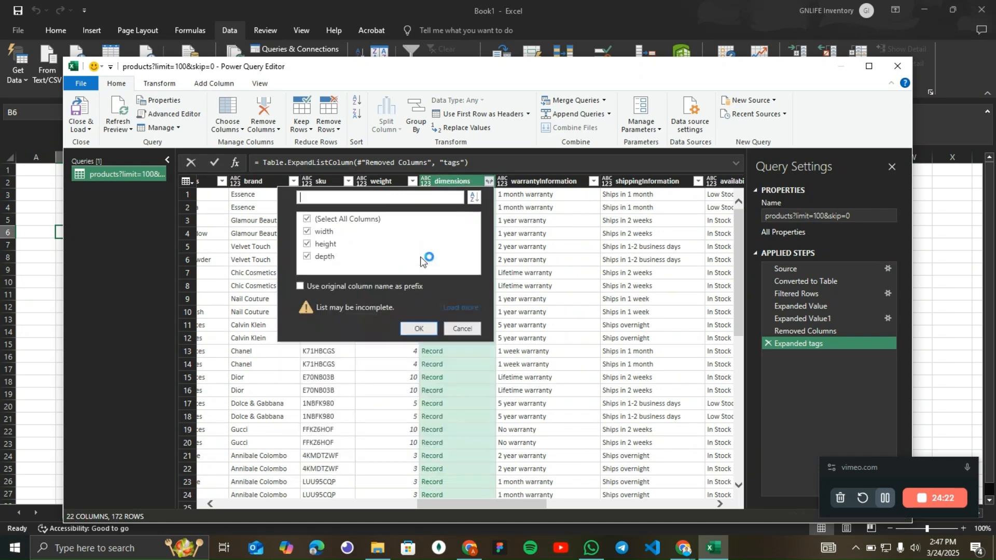
click(419, 327)
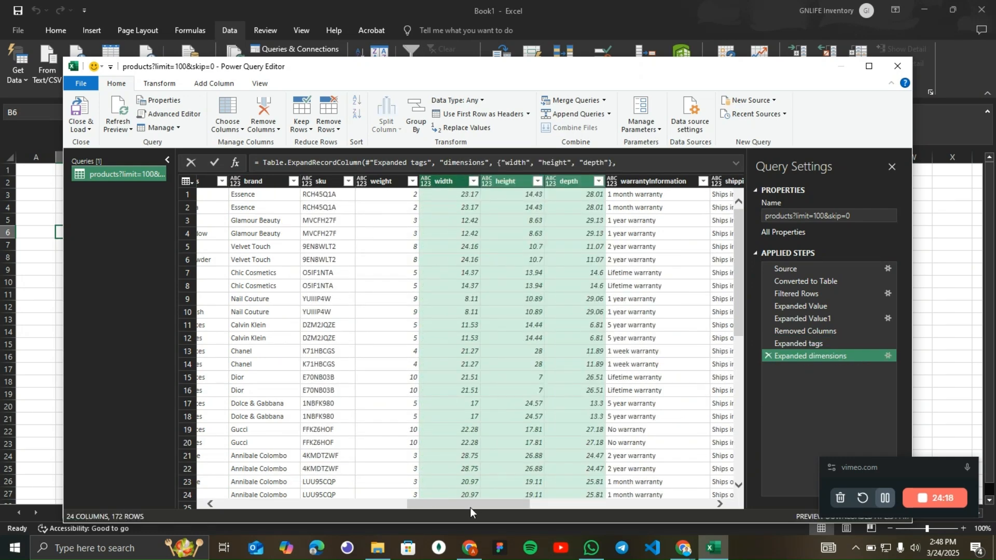
Expand the reviews lists to new rows and expand the resulting records into all their fields without a prefix
drag(472, 502, 585, 500)
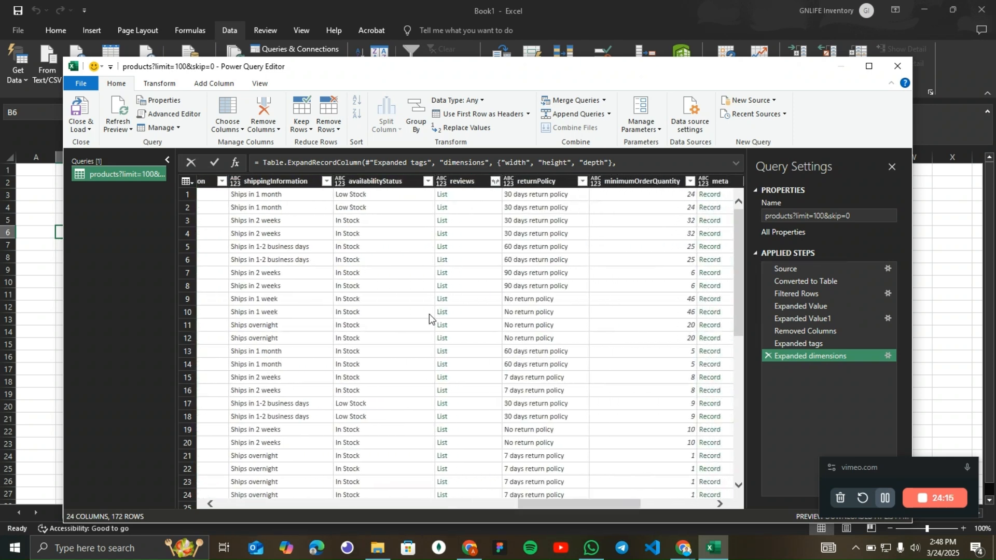
click(495, 181)
click(487, 192)
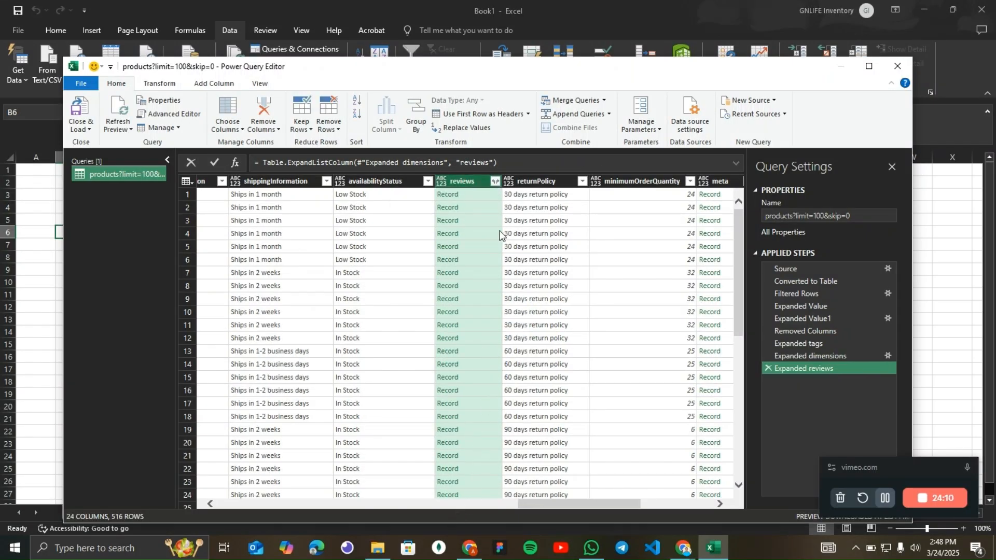
click(495, 181)
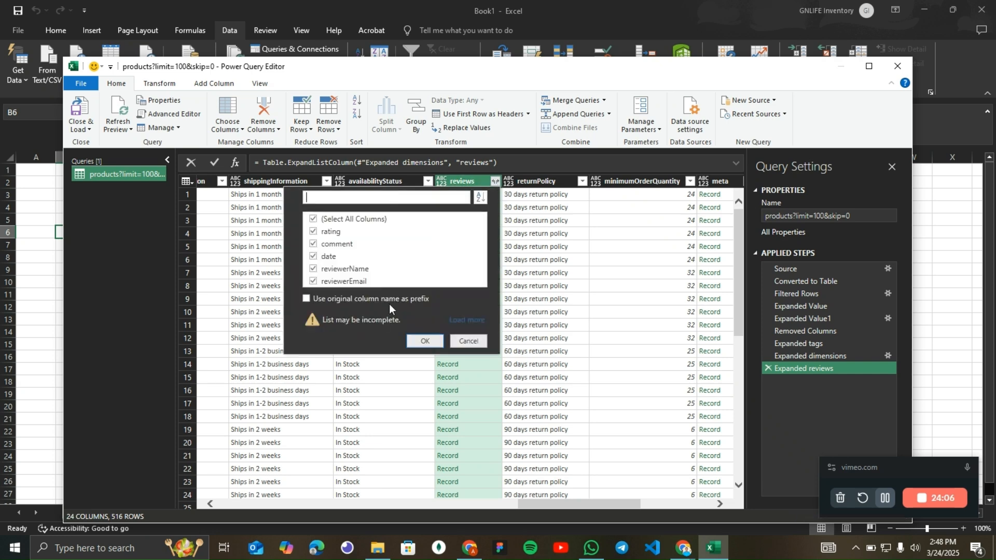
click(423, 341)
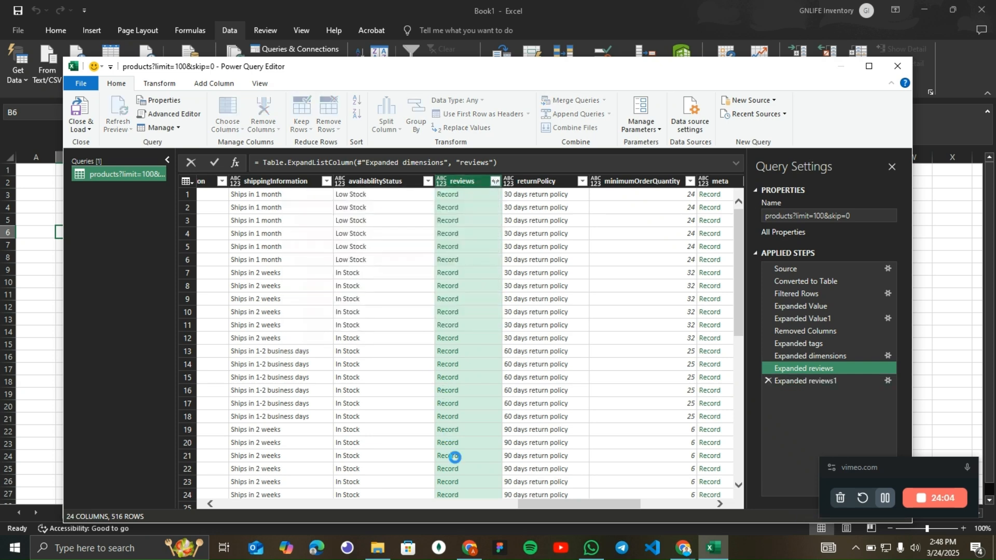
Expand the meta records into createdAt, updatedAt, barcode and qrCode columns without a prefix
drag(540, 505, 672, 473)
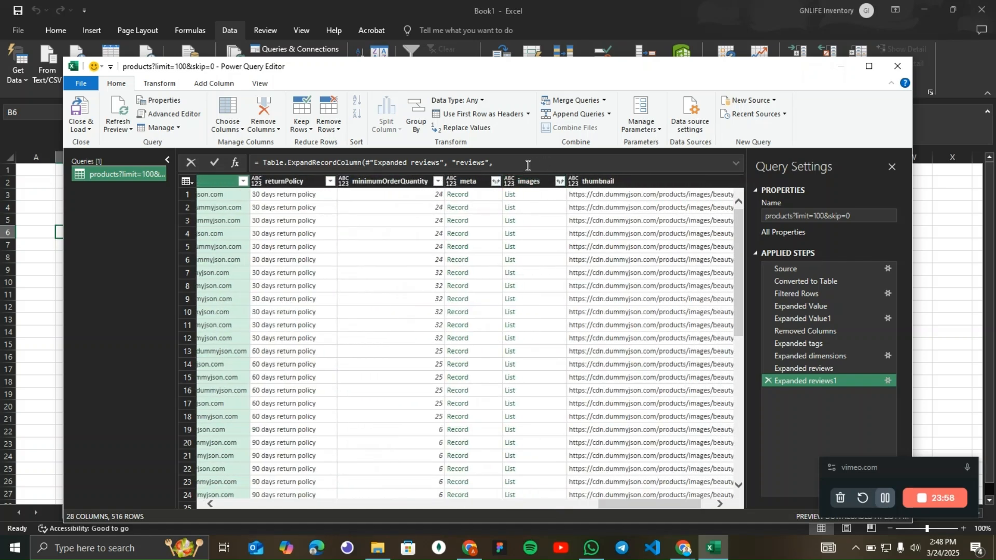
click(496, 182)
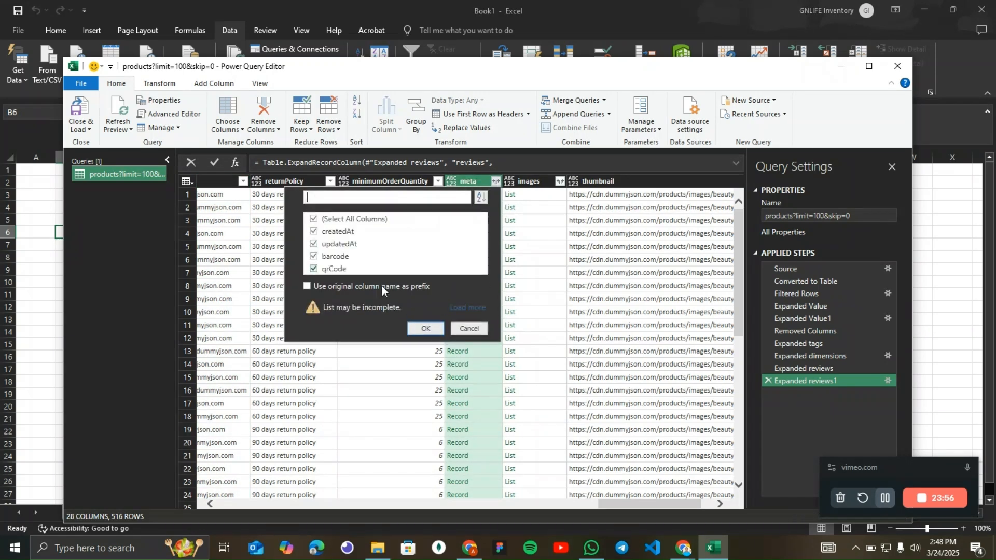
click(419, 328)
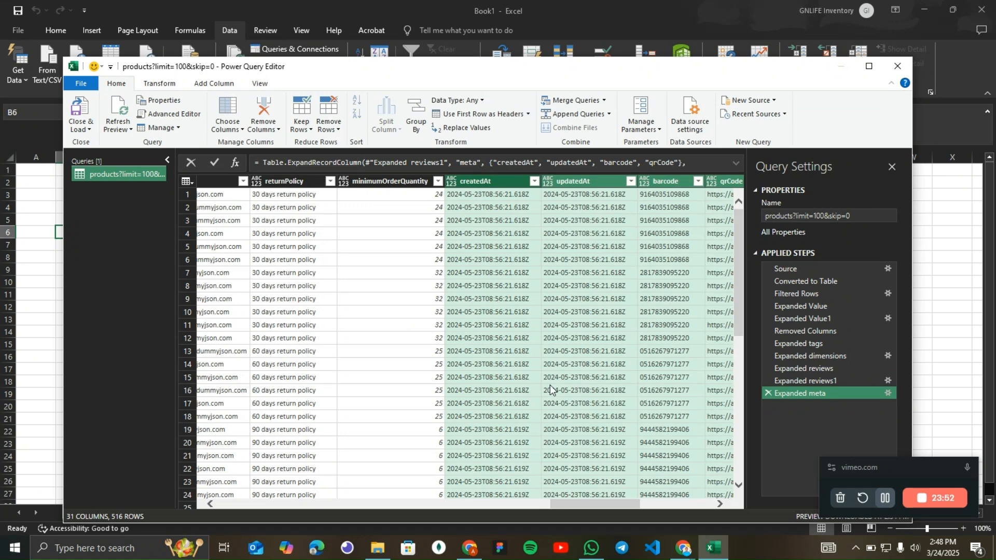
Expand the lists in the images column to new rows
drag(587, 504, 676, 501)
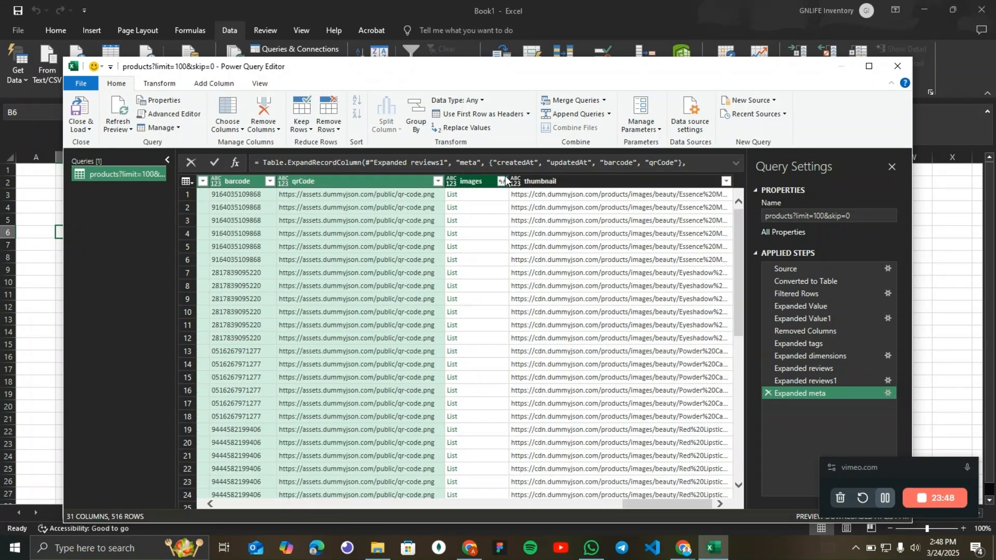
click(487, 207)
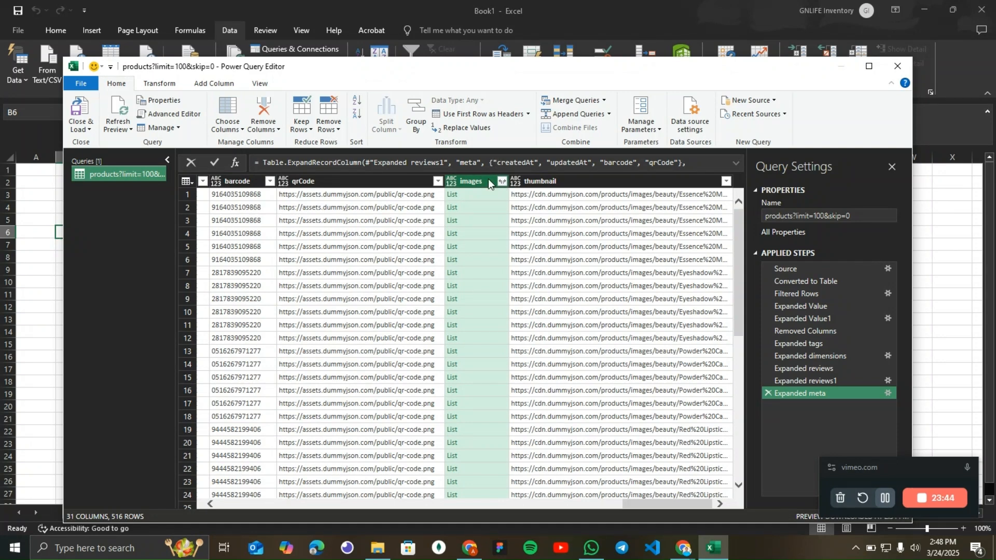
click(502, 181)
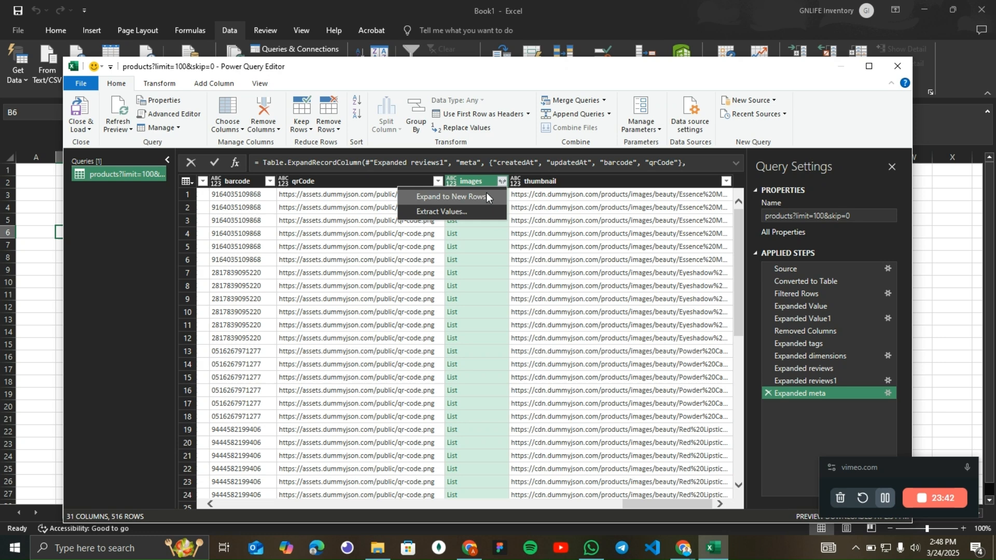
click(486, 197)
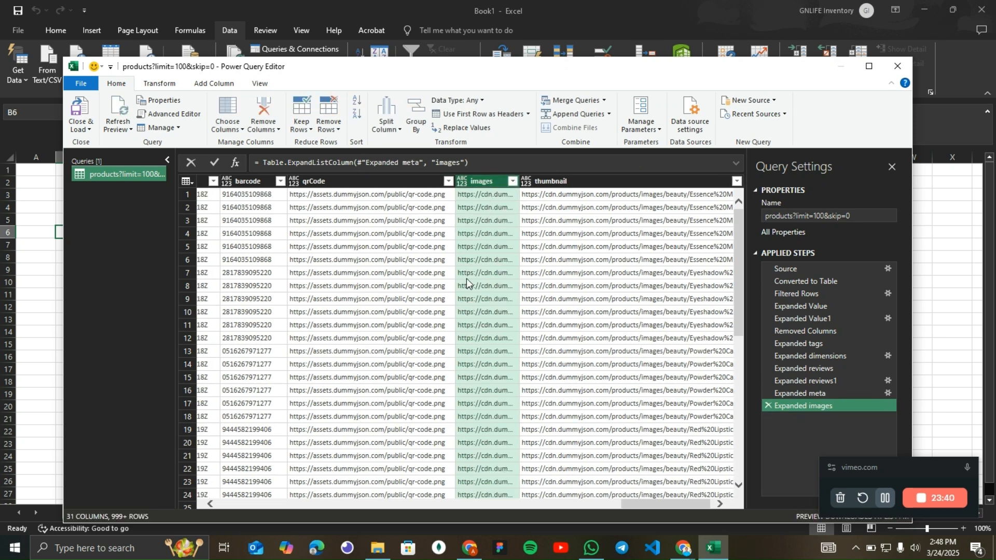
Close the query editor and load the expanded product query into the workbook as a table
scroll(570, 280, down, 6)
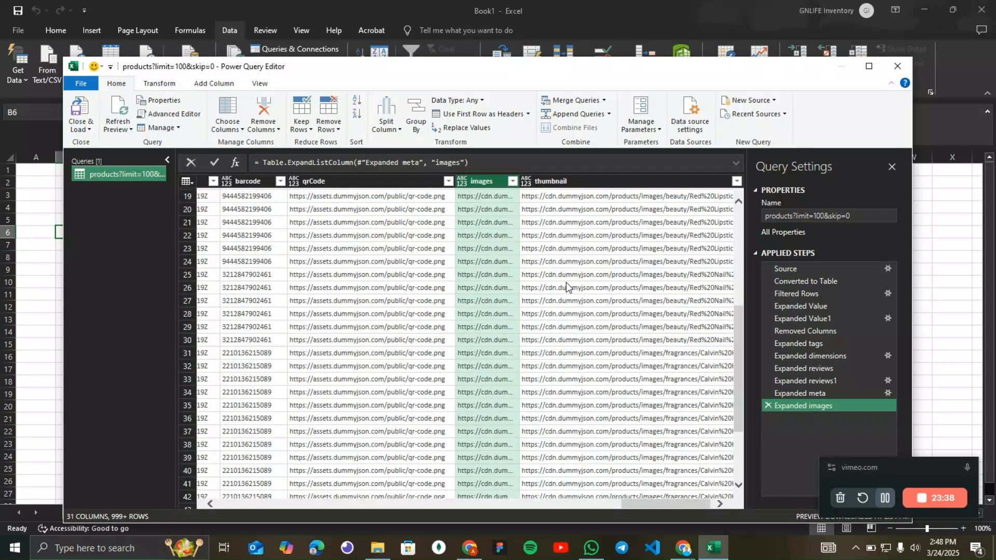
scroll(565, 282, down, 3)
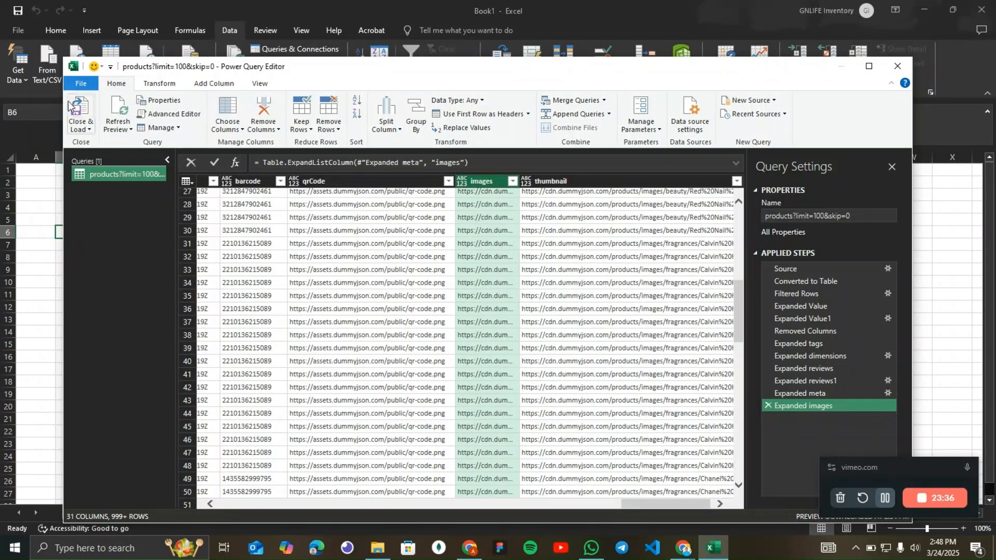
click(83, 130)
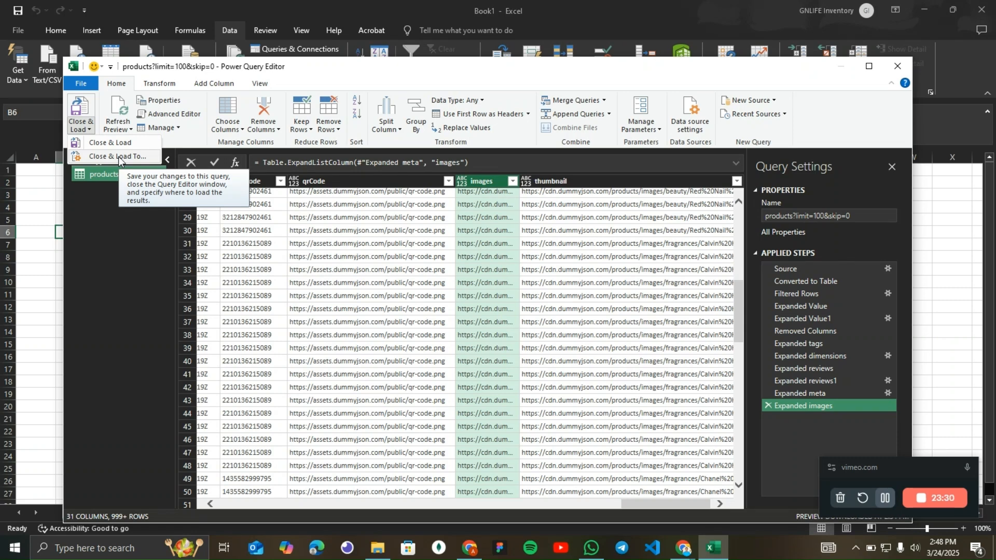
click(78, 111)
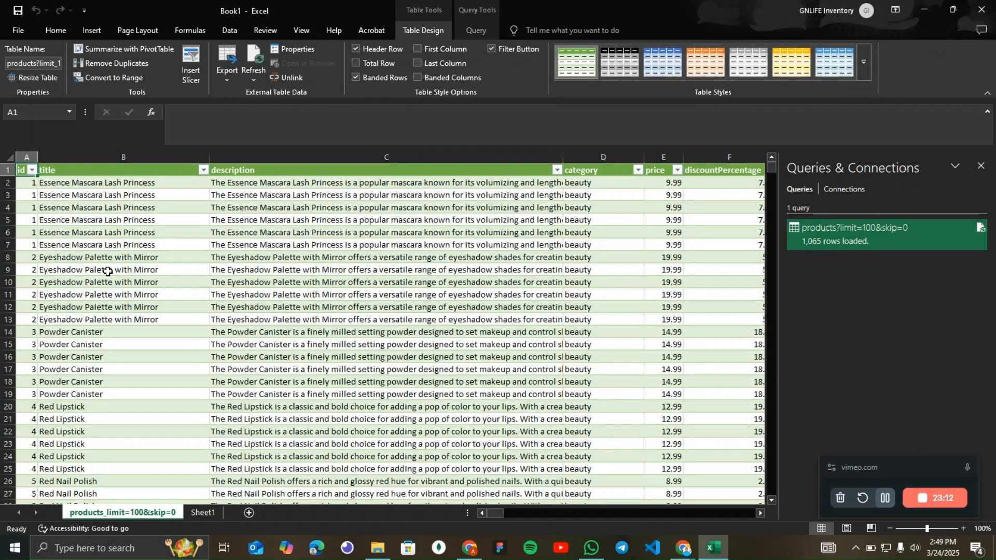
Look through the loaded product table on the new worksheet and return to its first rows
scroll(108, 271, down, 2)
scroll(108, 271, up, 2)
scroll(83, 267, down, 20)
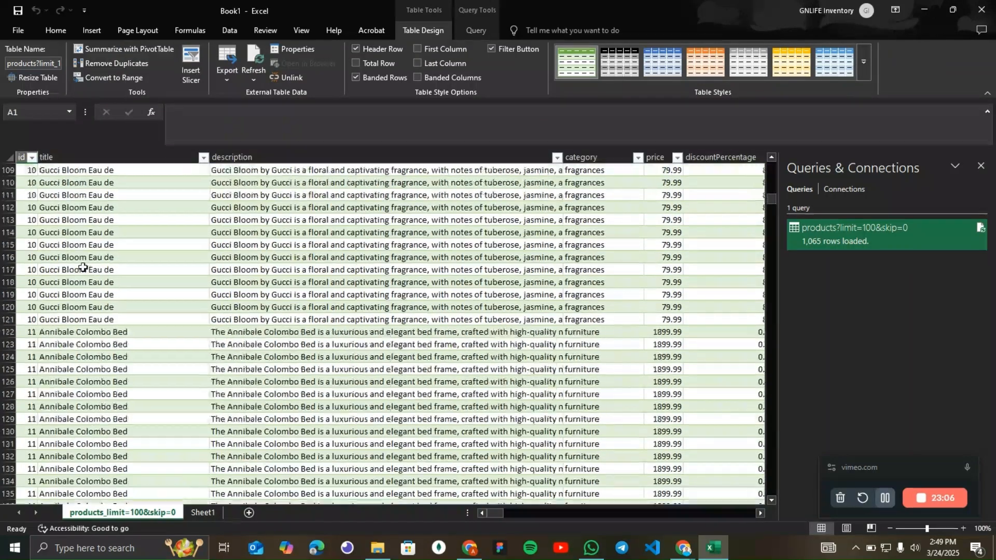
scroll(83, 267, up, 20)
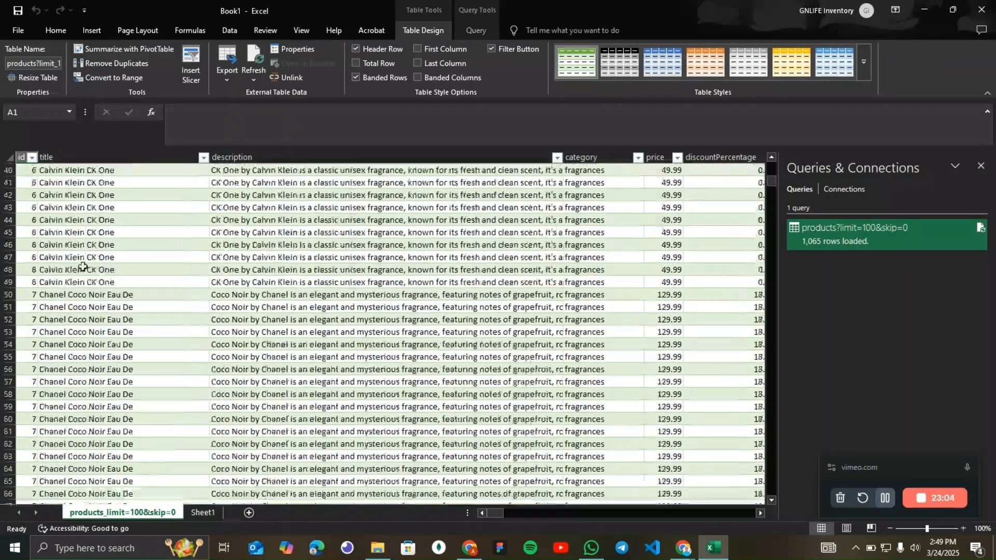
scroll(83, 267, up, 13)
click(86, 206)
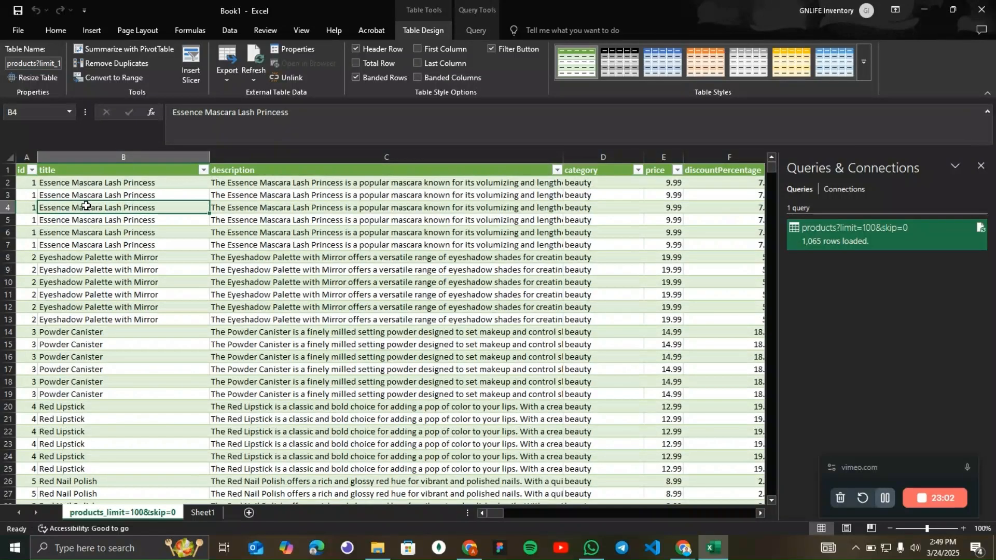
Examine the repeated product rows in the title column of the loaded table
click(85, 194)
click(87, 182)
click(91, 218)
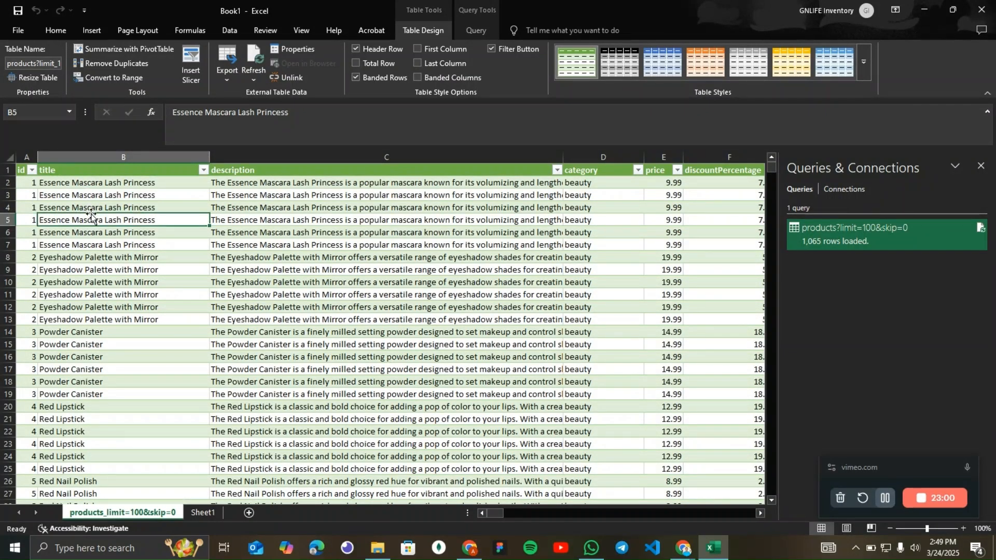
click(87, 233)
click(77, 282)
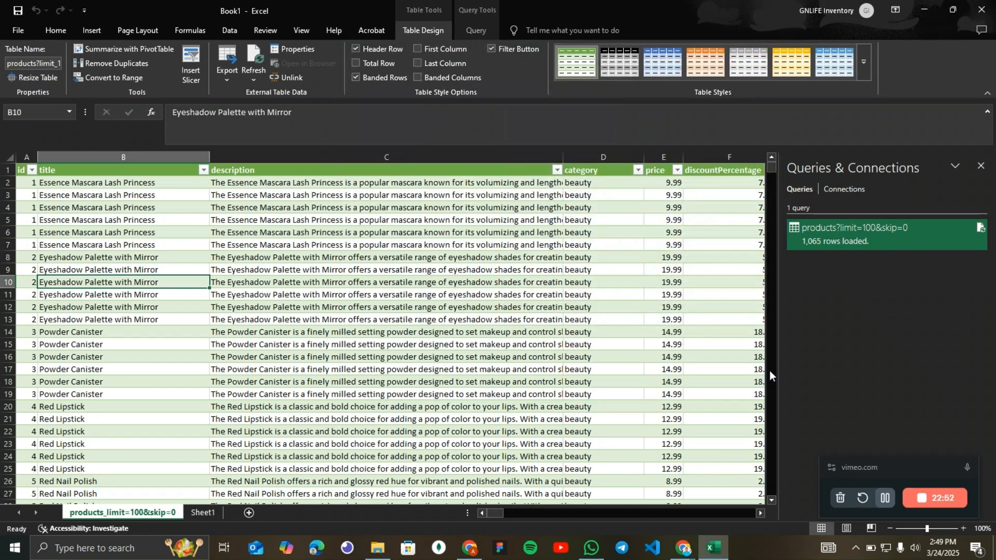
scroll(423, 272, down, 5)
scroll(424, 276, up, 5)
Refresh the products?limit=100&skip=0 query and look through the reloaded product rows
click(981, 230)
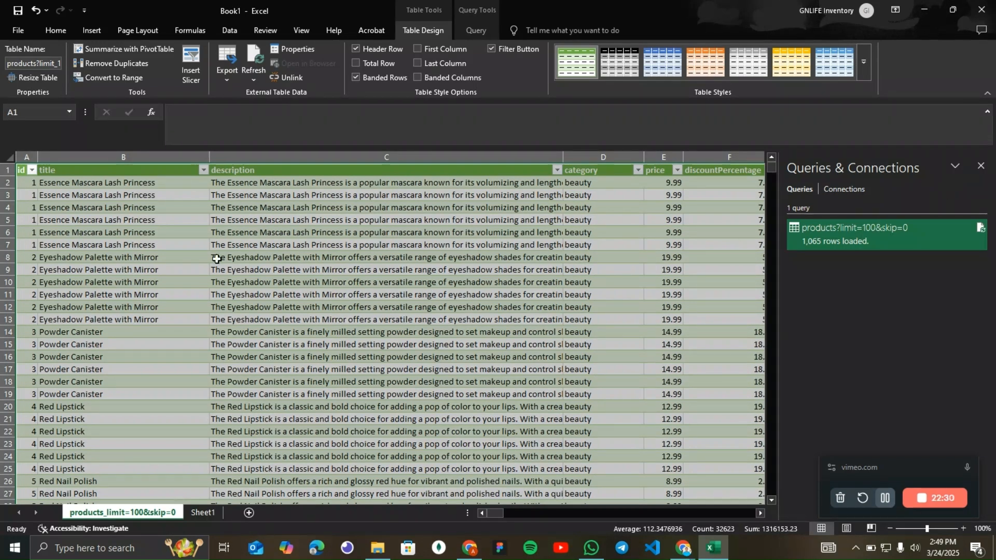
click(107, 256)
click(110, 182)
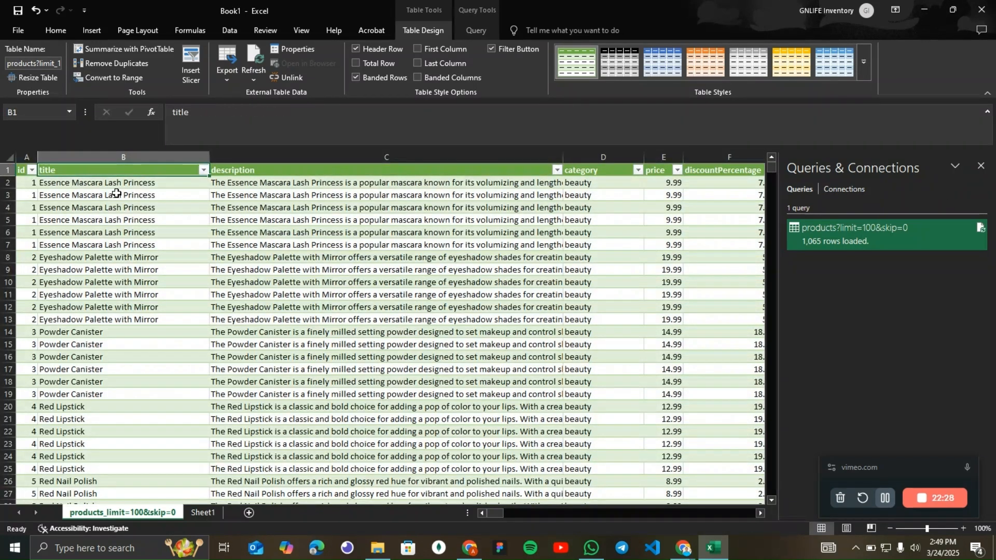
click(115, 194)
scroll(352, 283, down, 20)
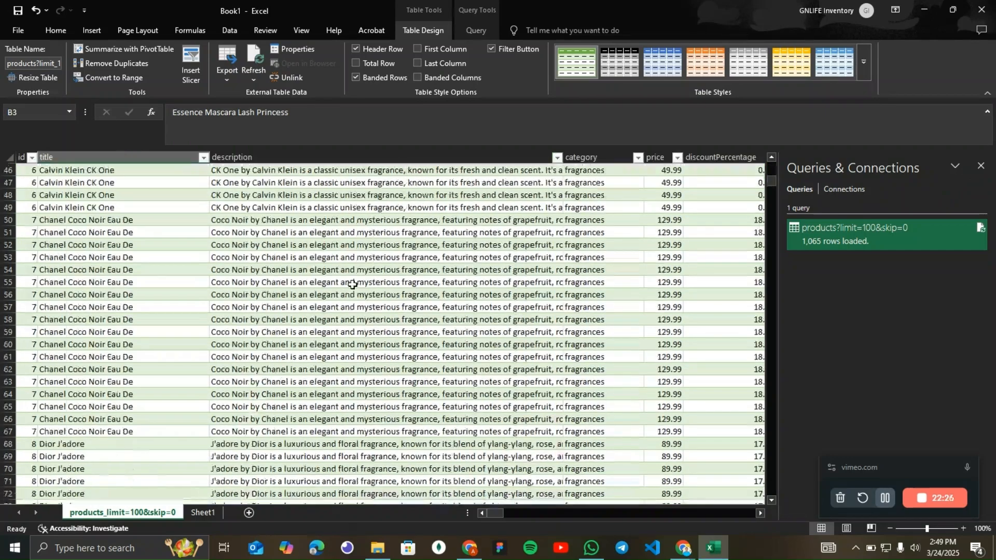
scroll(353, 284, up, 20)
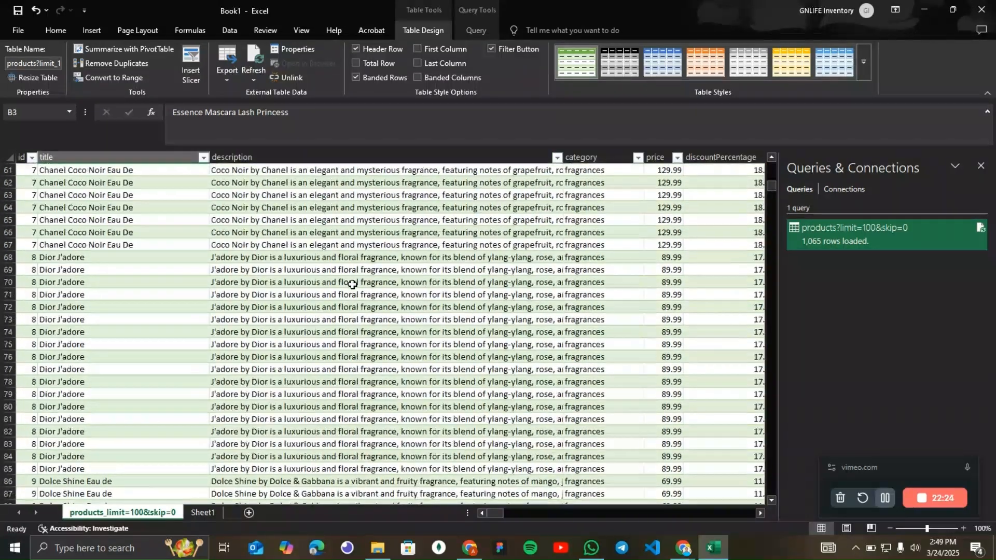
scroll(352, 284, up, 6)
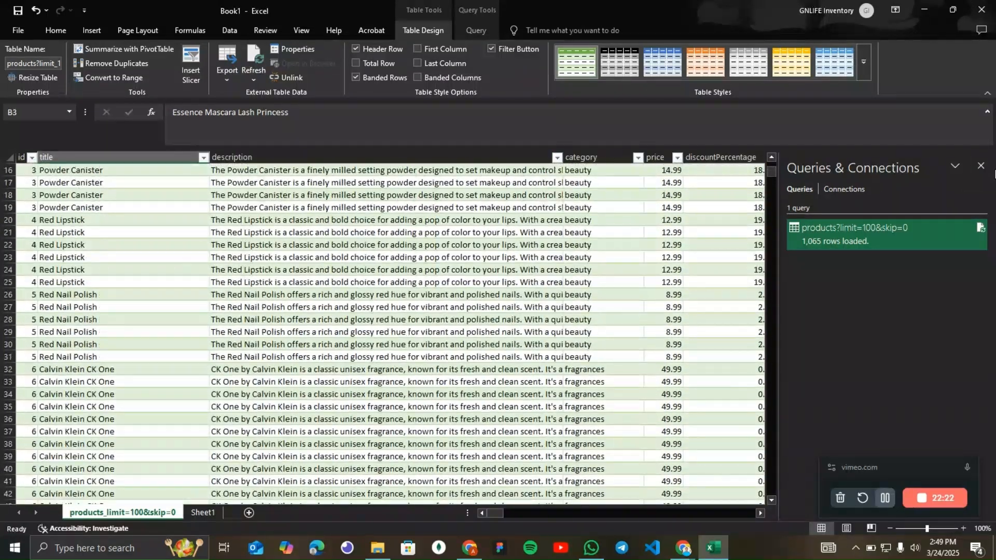
Close the list of workbook queries and refresh all data connections, returning to the table's first rows
click(982, 166)
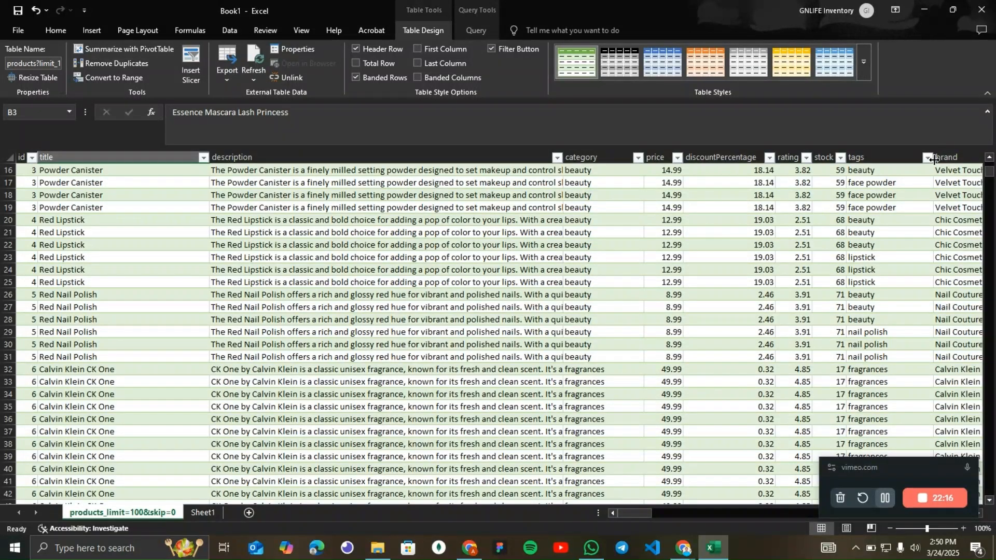
click(218, 28)
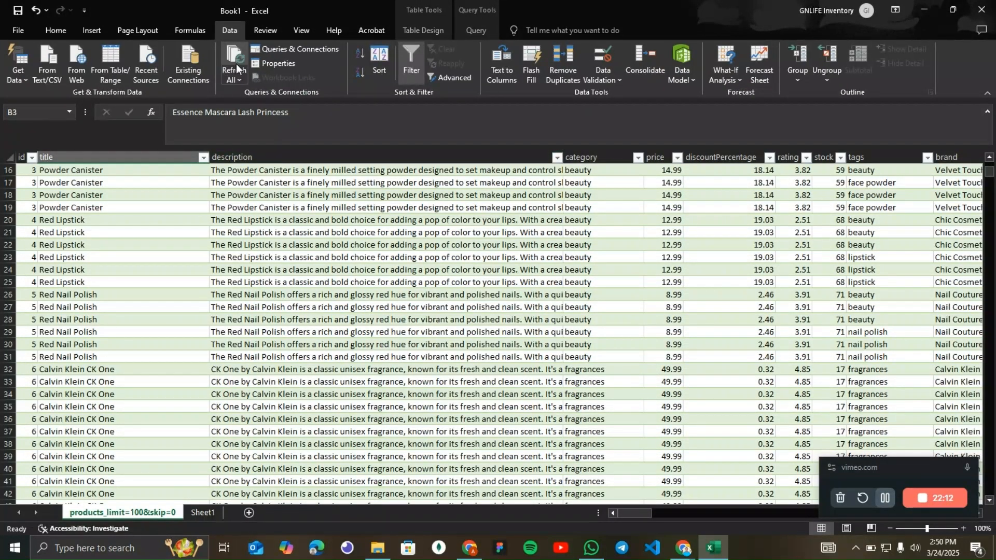
click(236, 228)
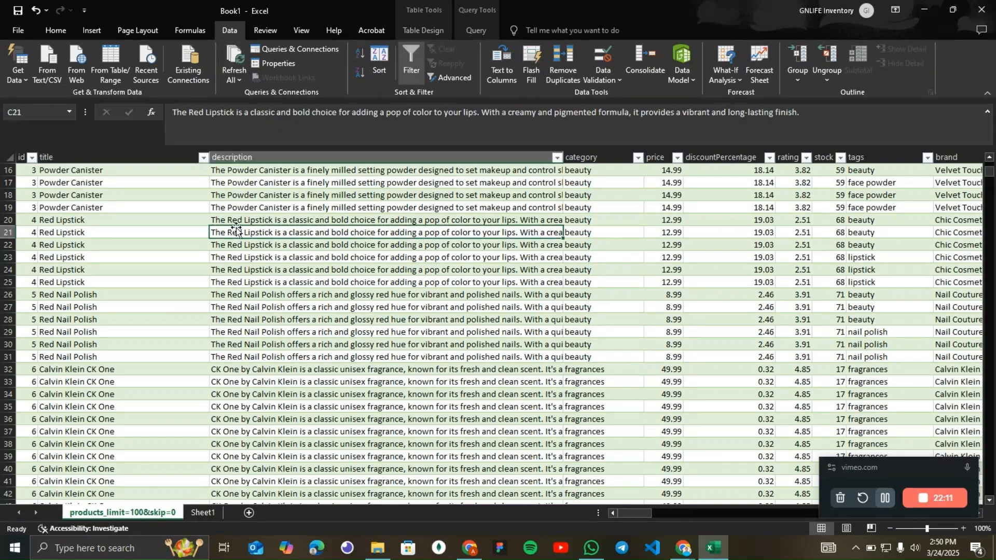
click(231, 75)
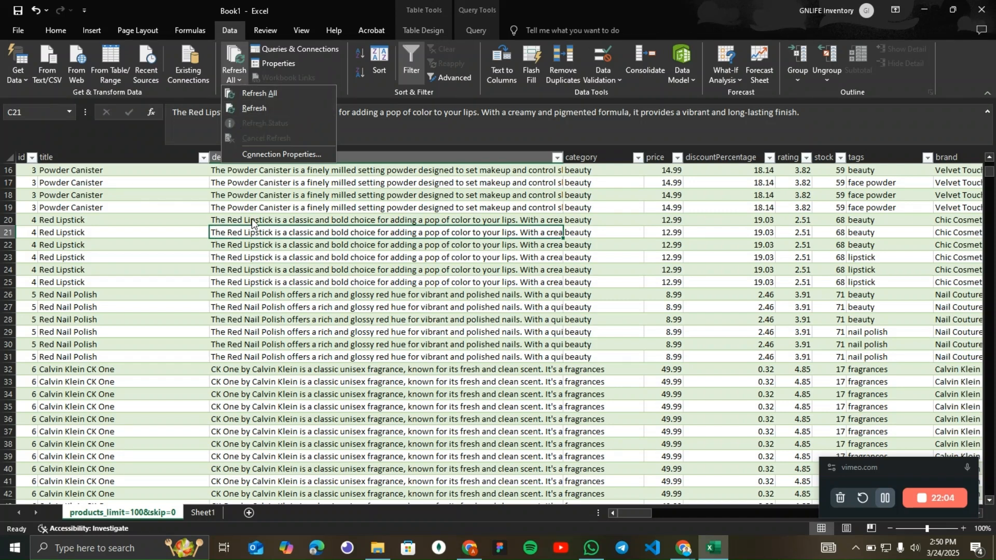
click(257, 94)
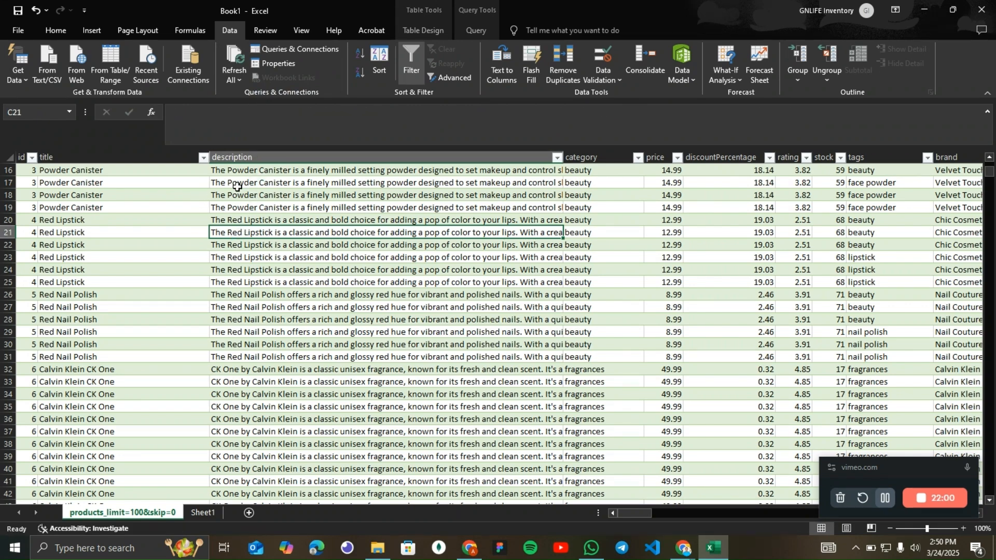
scroll(243, 289, up, 5)
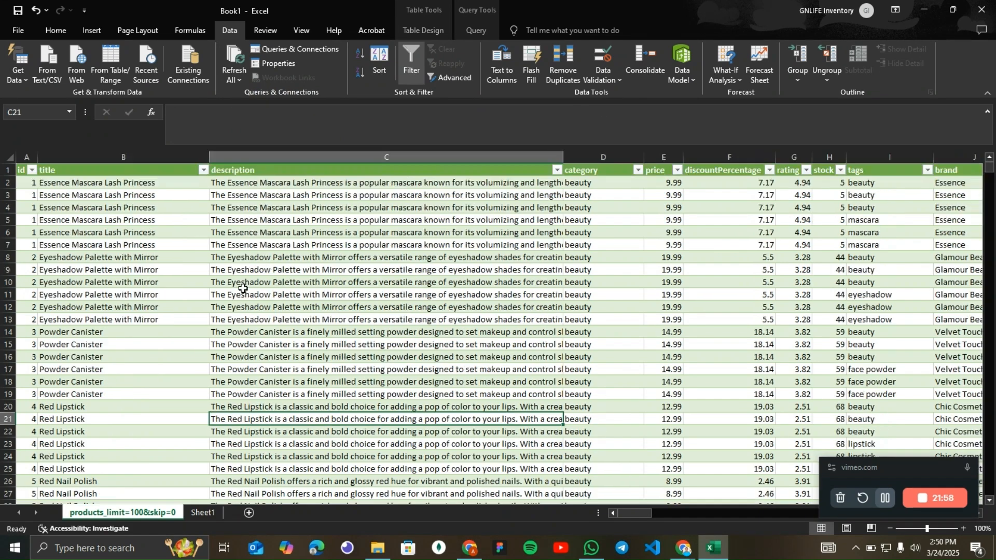
Review the query's refresh properties, switching the 60-minute periodic refresh on and off again before closing them
click(241, 80)
click(248, 151)
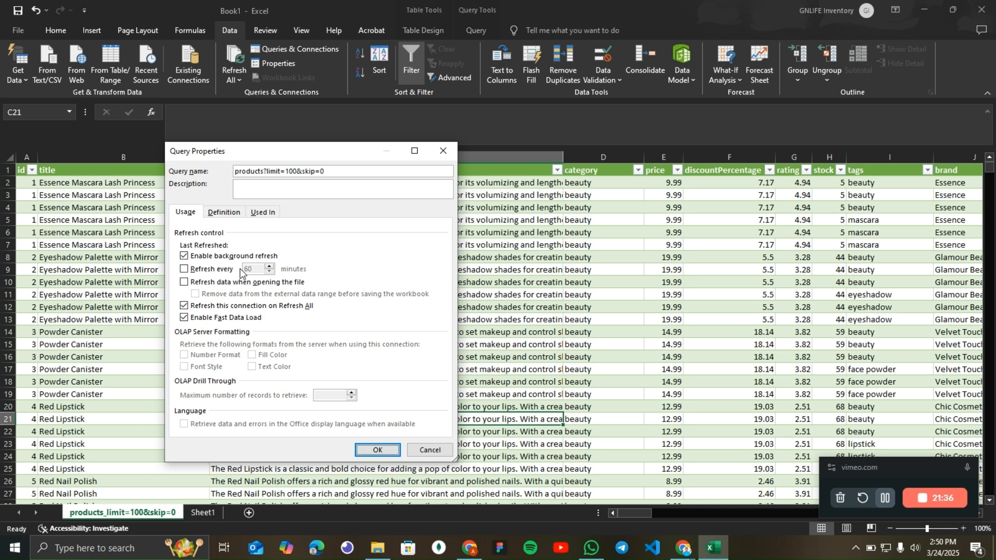
click(184, 269)
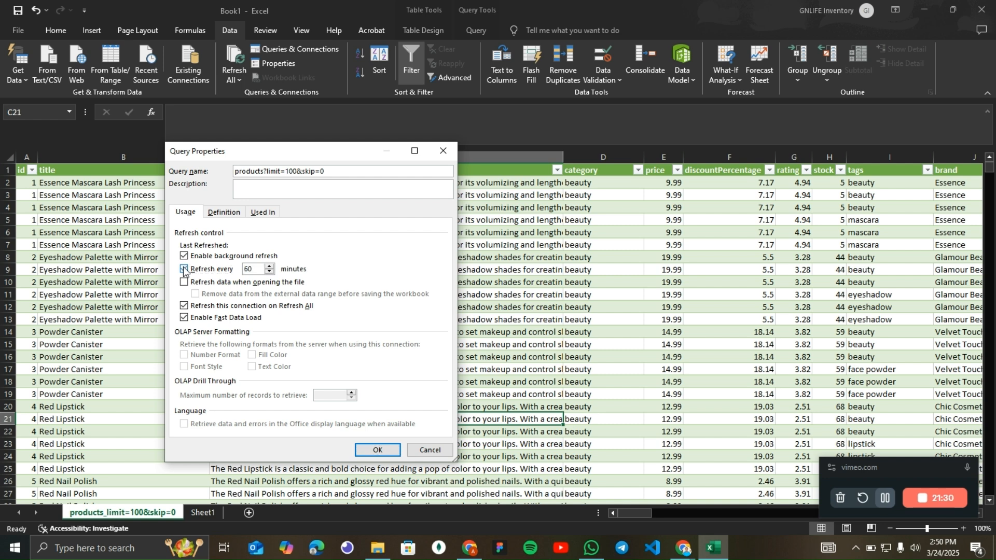
click(184, 269)
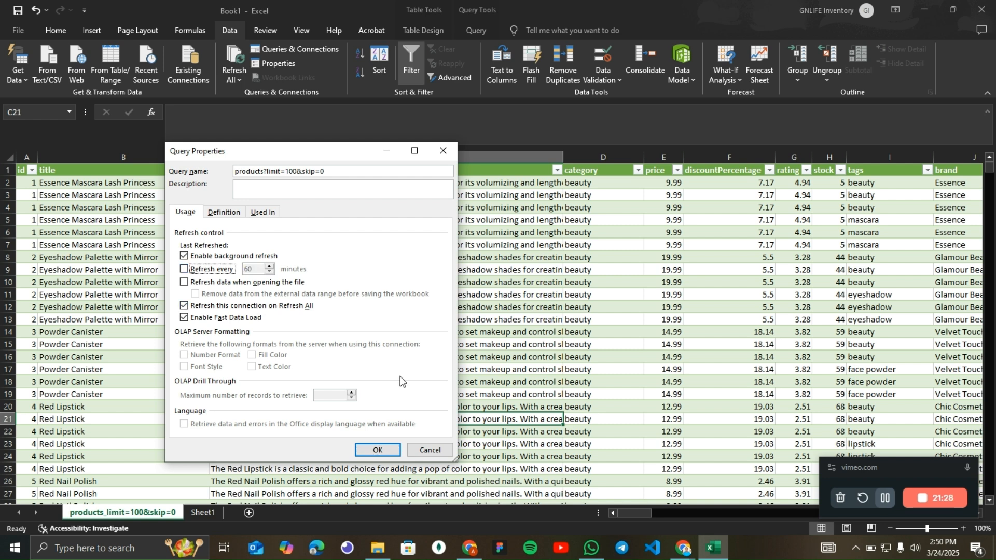
click(376, 450)
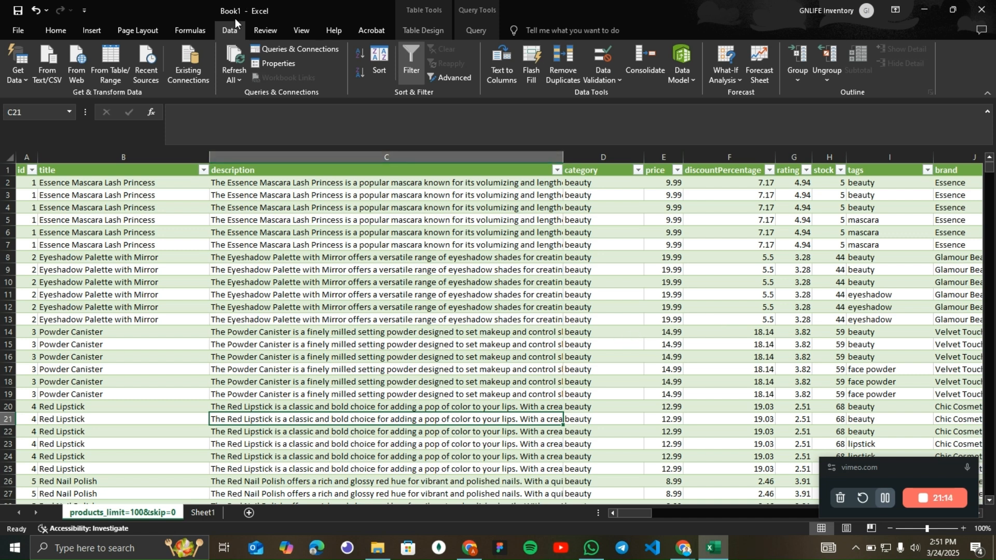
click(233, 64)
click(339, 220)
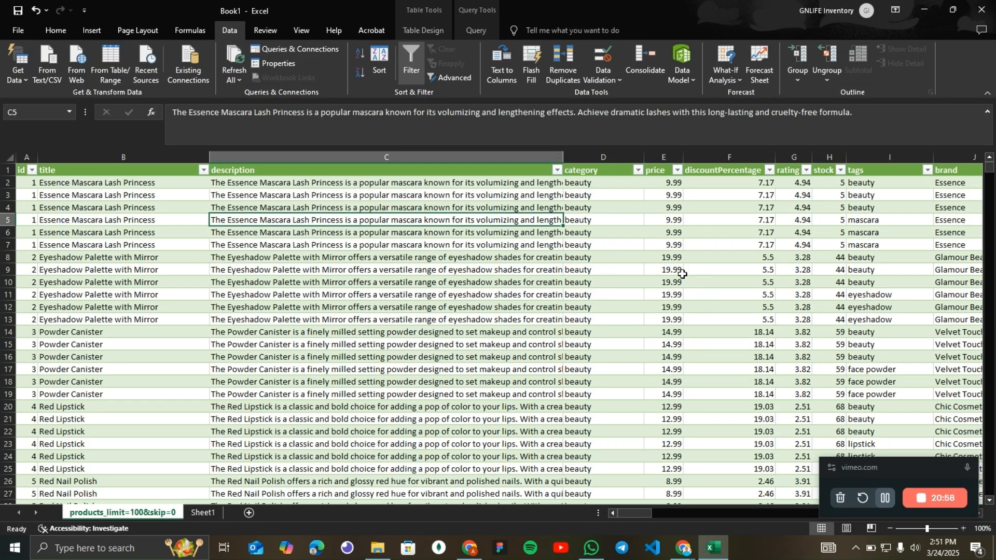
scroll(596, 277, down, 5)
scroll(597, 276, up, 5)
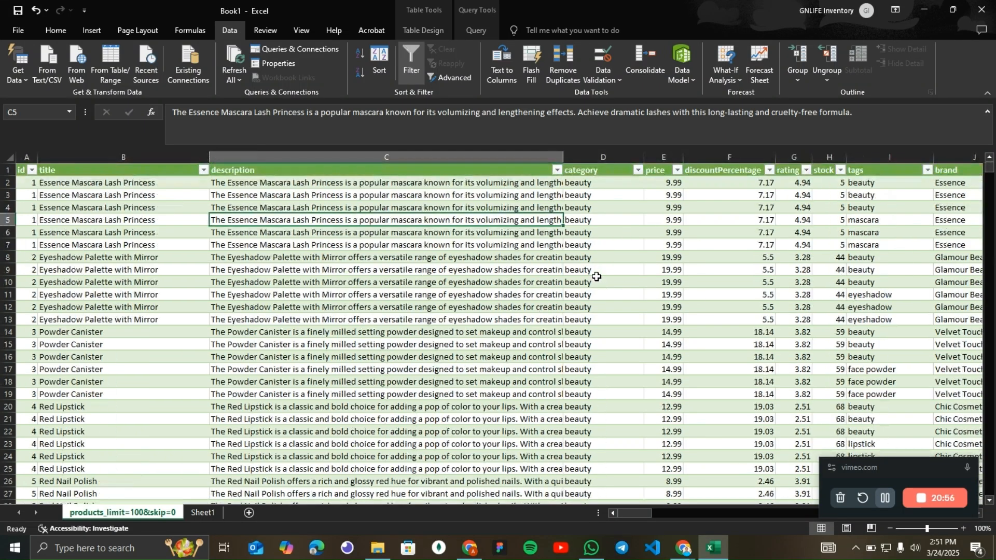